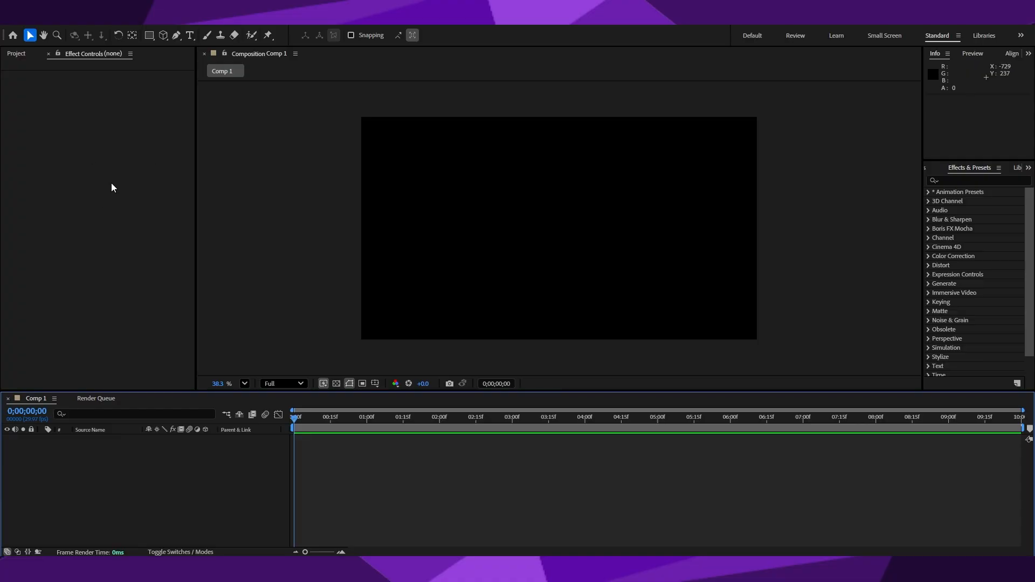
Step: Create a project folder named Assets
{"action": "left_click", "coordinate": [16, 54]}
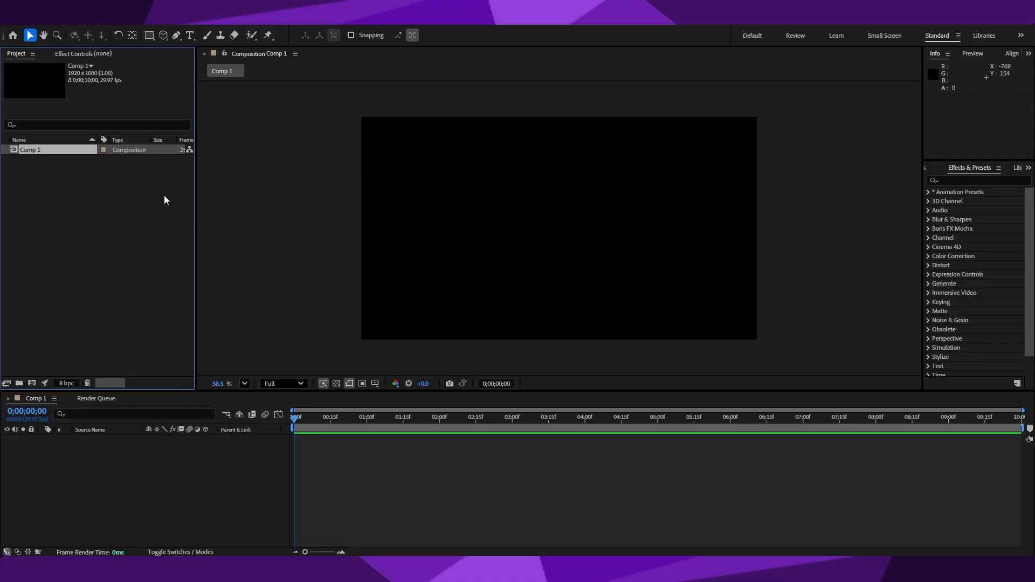
{"action": "right_click", "coordinate": [74, 197]}
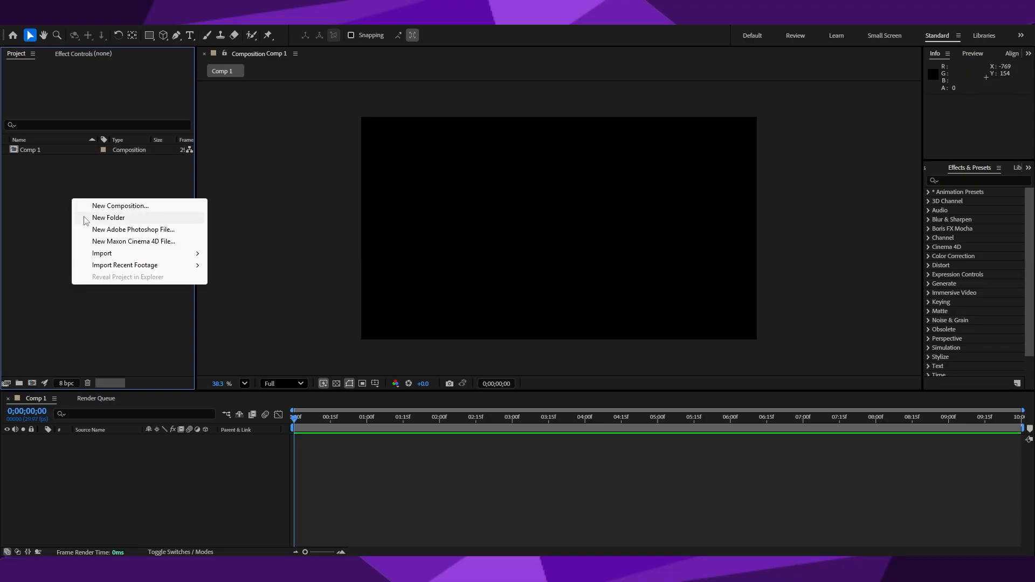
{"action": "left_click", "coordinate": [106, 217]}
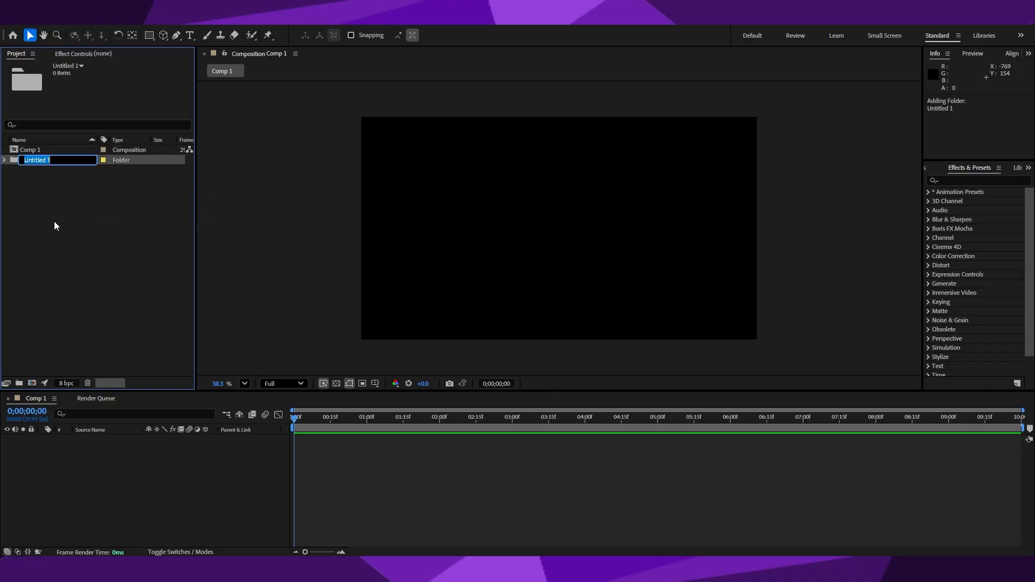
{"action": "type", "text": "Assets"}
{"action": "key", "text": "Return"}
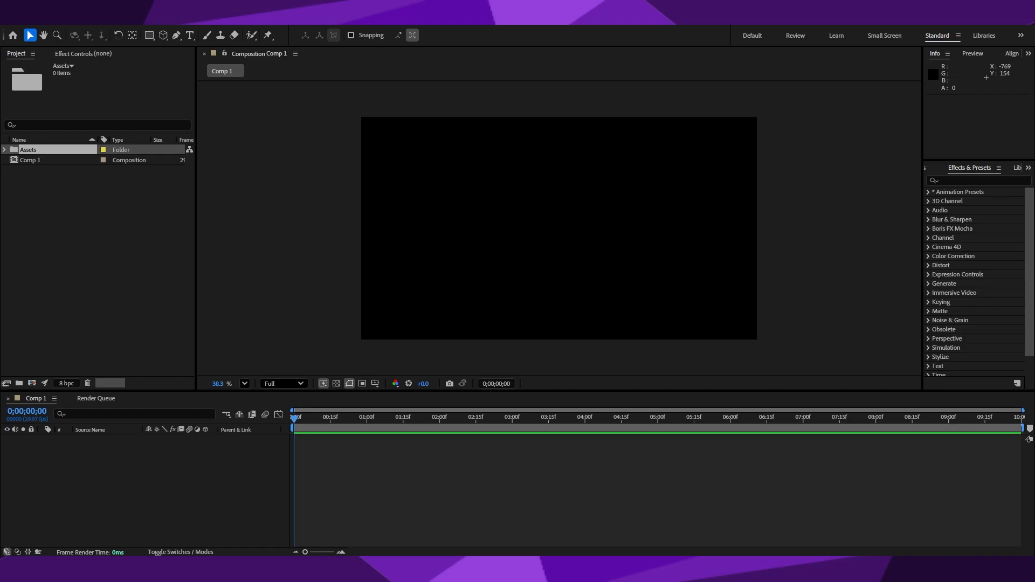
Step: Import BANNER.png into the Assets folder and add it to Comp 1 as a layer
{"action": "left_click_drag", "start_coordinate": [310, 362], "coordinate": [52, 154]}
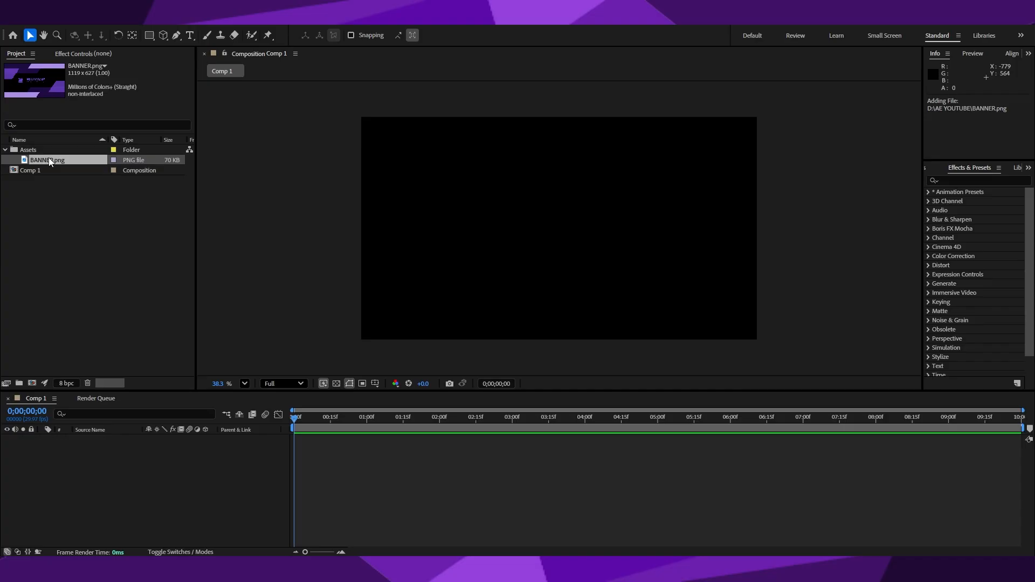
{"action": "left_click_drag", "start_coordinate": [49, 163], "coordinate": [133, 492]}
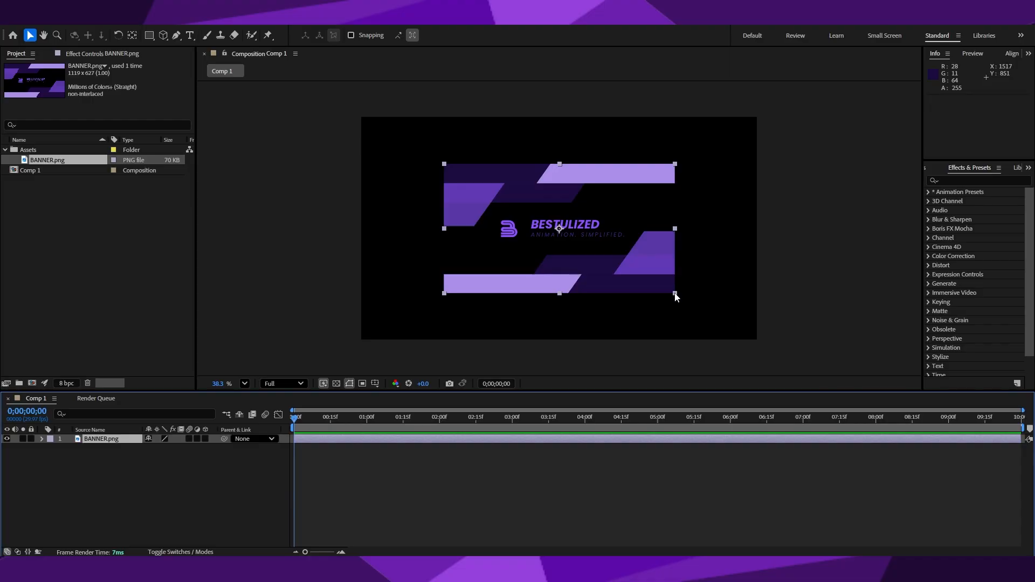
Step: Scale the banner down to about 61% and move it up to about Y 331, keeping it horizontally centred
{"action": "left_click_drag", "start_coordinate": [675, 295], "coordinate": [605, 267]}
{"action": "left_click_drag", "start_coordinate": [589, 218], "coordinate": [595, 181]}
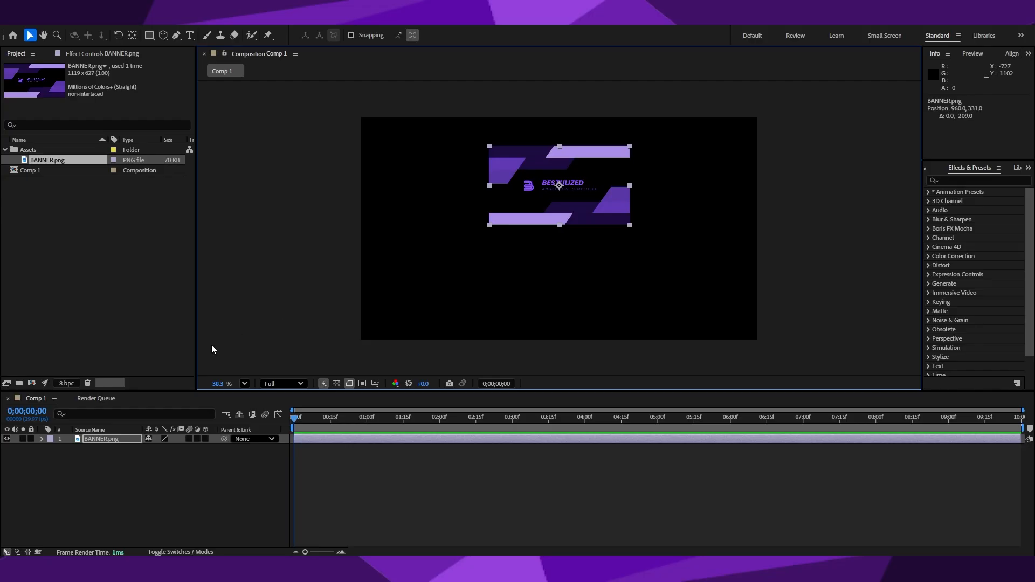
{"action": "left_click", "coordinate": [168, 478]}
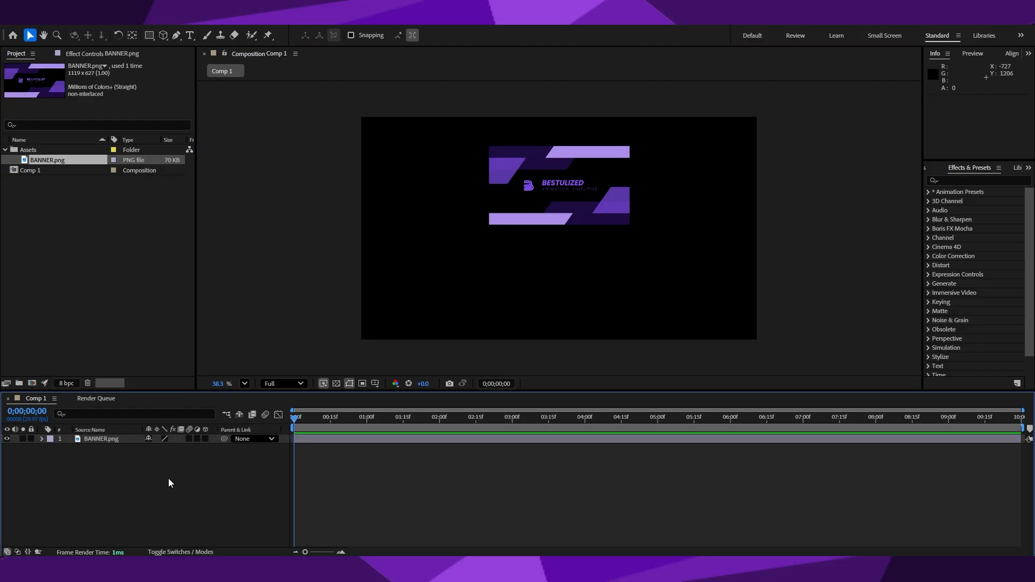
{"action": "left_click", "coordinate": [559, 186]}
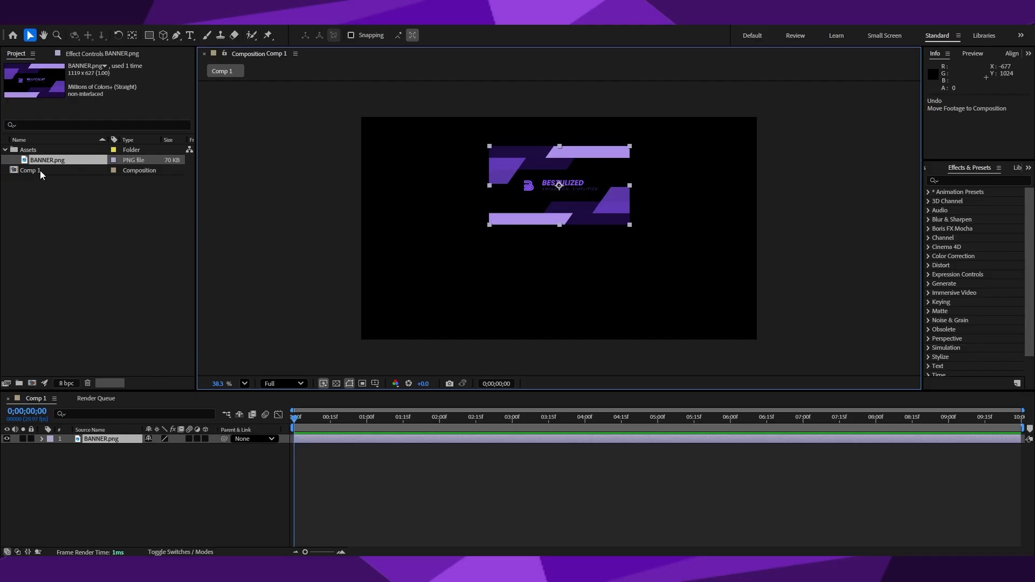
{"action": "left_click", "coordinate": [130, 474]}
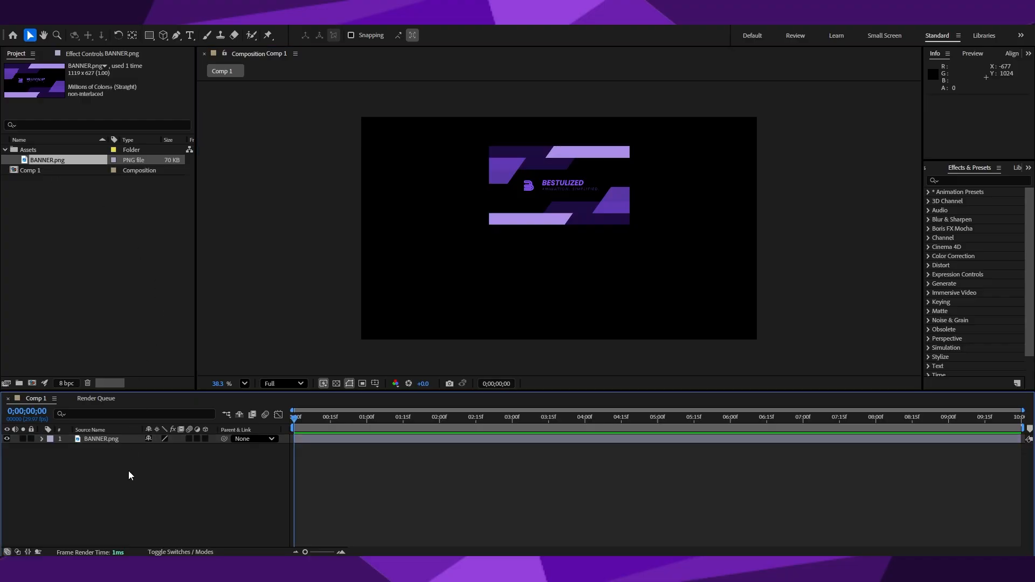
Step: Duplicate the BANNER.png layer and set the copy's position to 960, 365
{"action": "left_click", "coordinate": [105, 438]}
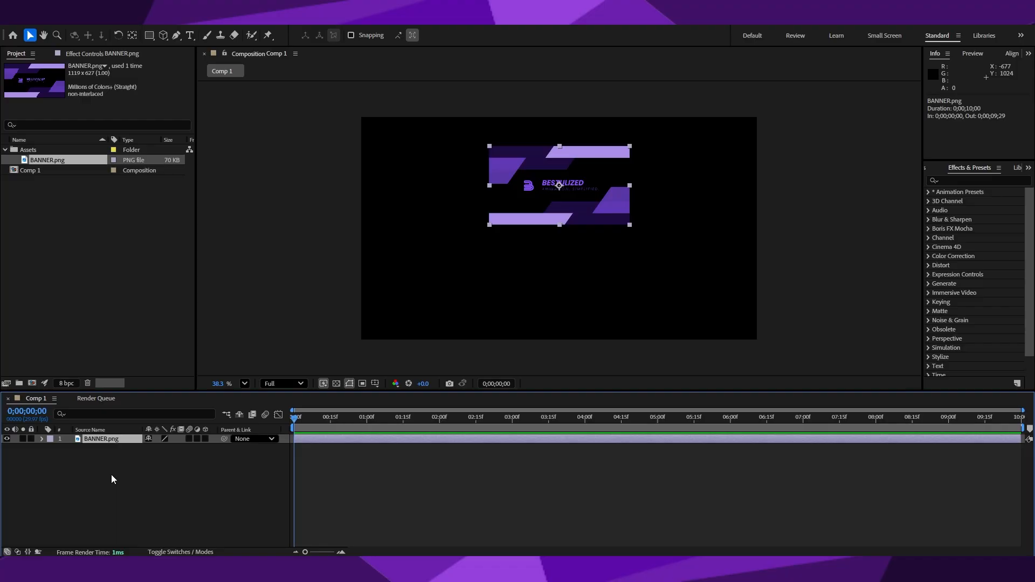
{"action": "key", "text": "ctrl+d"}
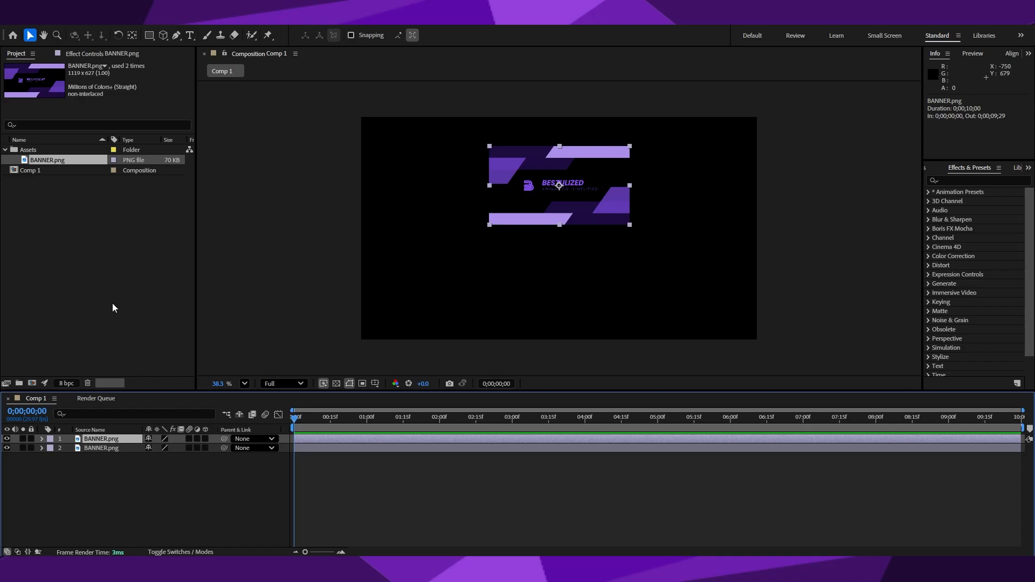
{"action": "left_click", "coordinate": [42, 438]}
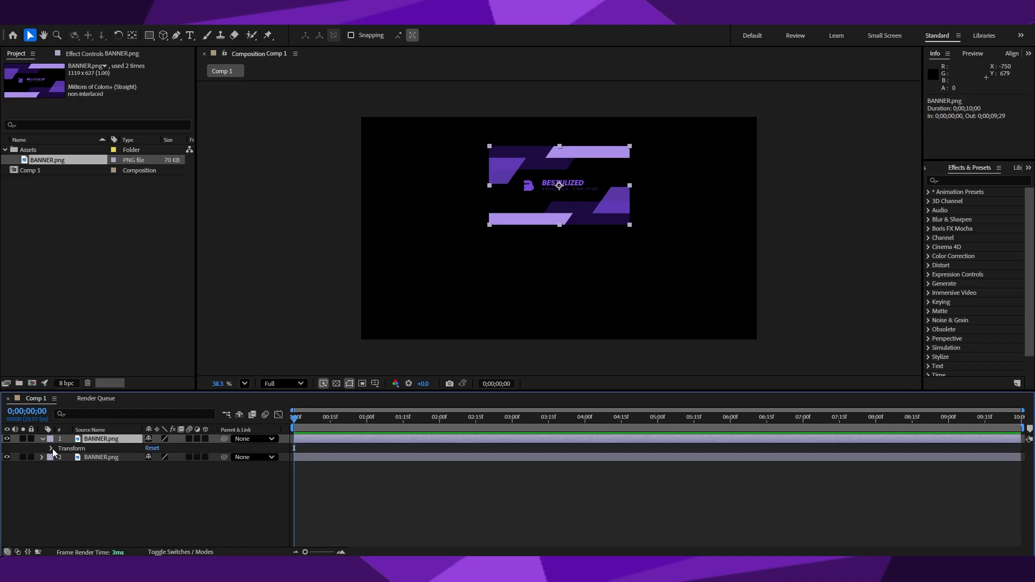
{"action": "left_click", "coordinate": [52, 448]}
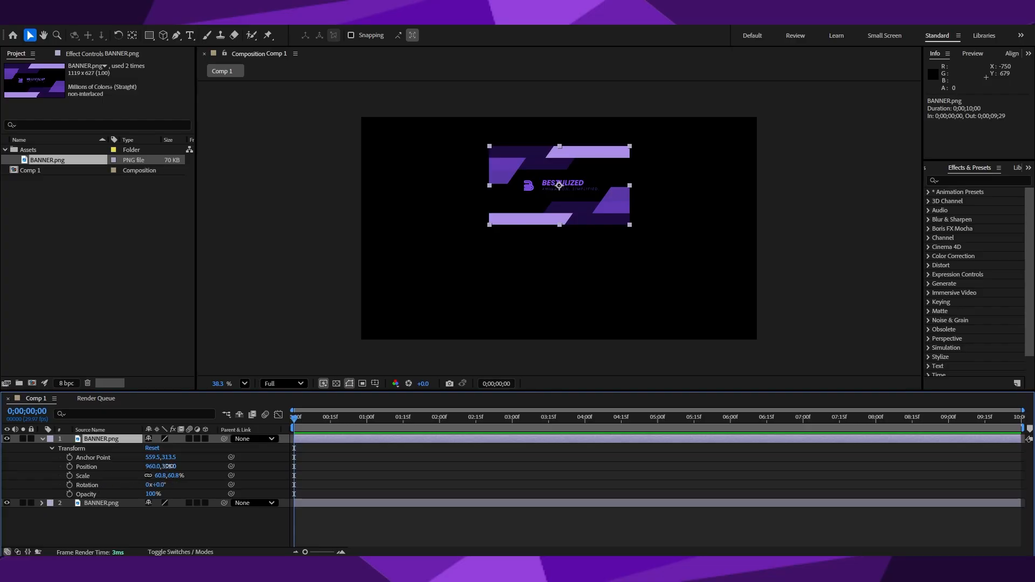
{"action": "left_click_drag", "start_coordinate": [168, 466], "coordinate": [186, 466]}
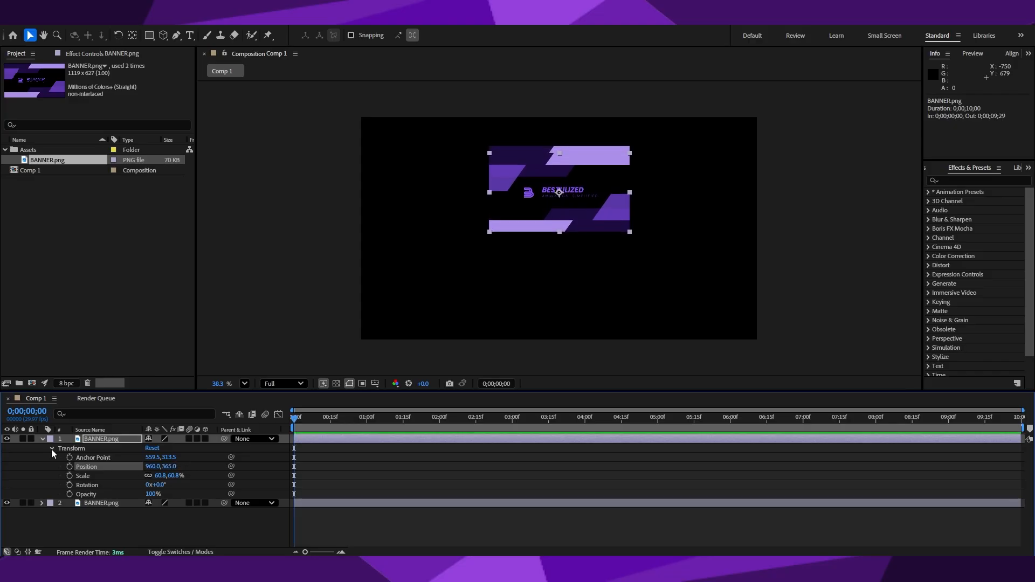
Step: Place the banner copy beneath the original, with its scale at 55.8% and its position at 960, 372
{"action": "left_click_drag", "start_coordinate": [106, 441], "coordinate": [89, 530]}
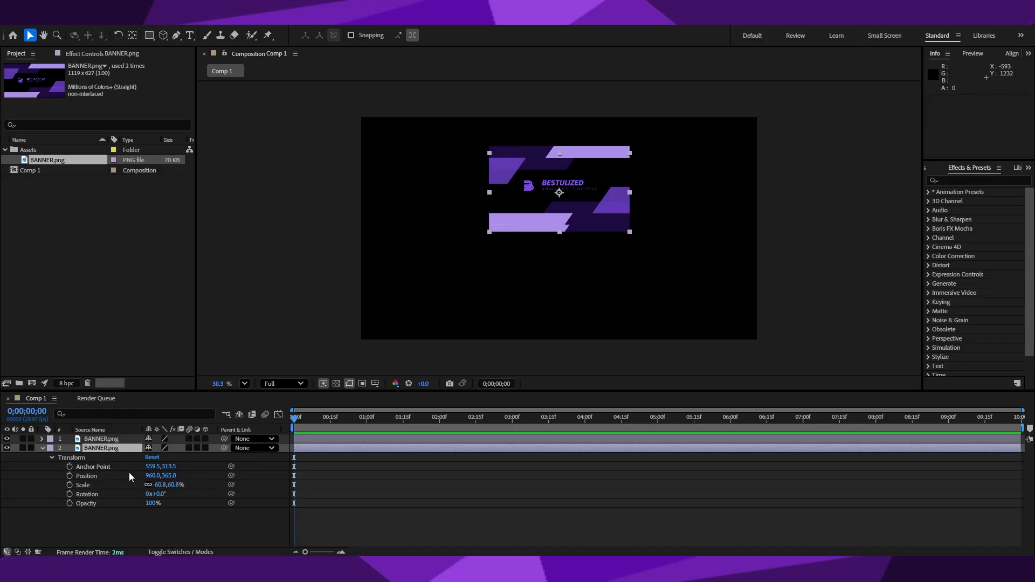
{"action": "left_click_drag", "start_coordinate": [162, 487], "coordinate": [158, 486]}
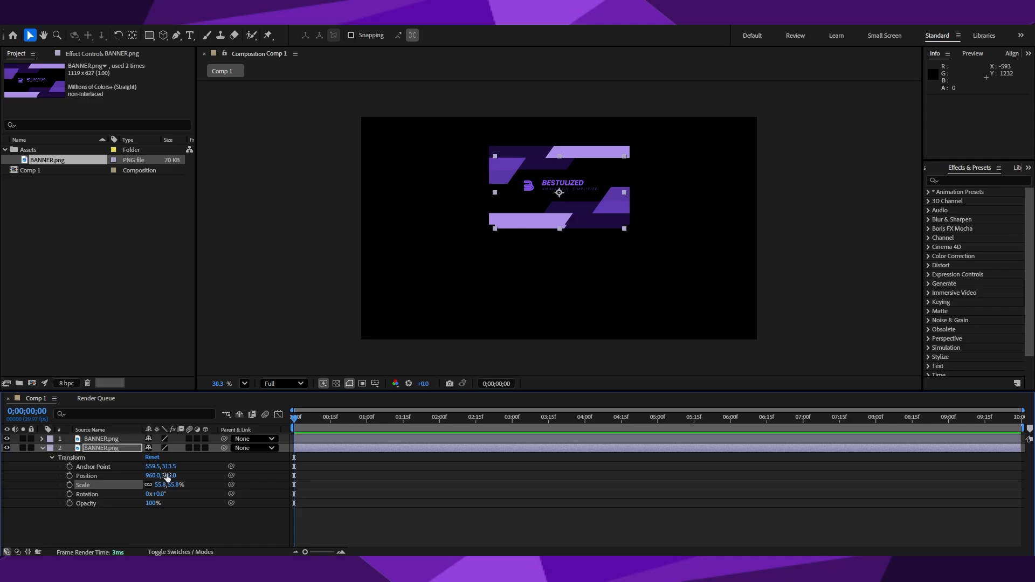
{"action": "left_click_drag", "start_coordinate": [167, 477], "coordinate": [170, 475]}
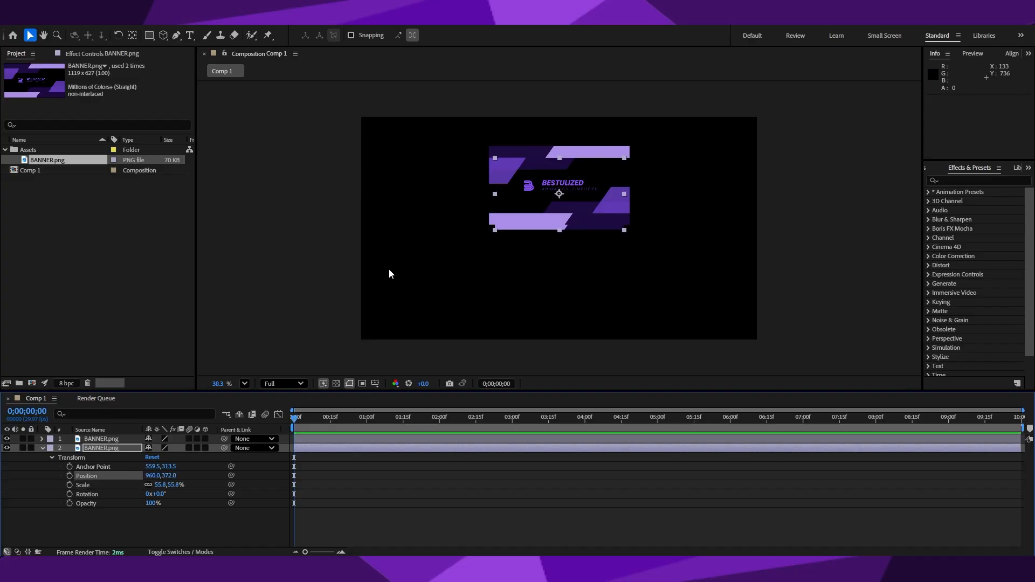
{"action": "left_click", "coordinate": [234, 240]}
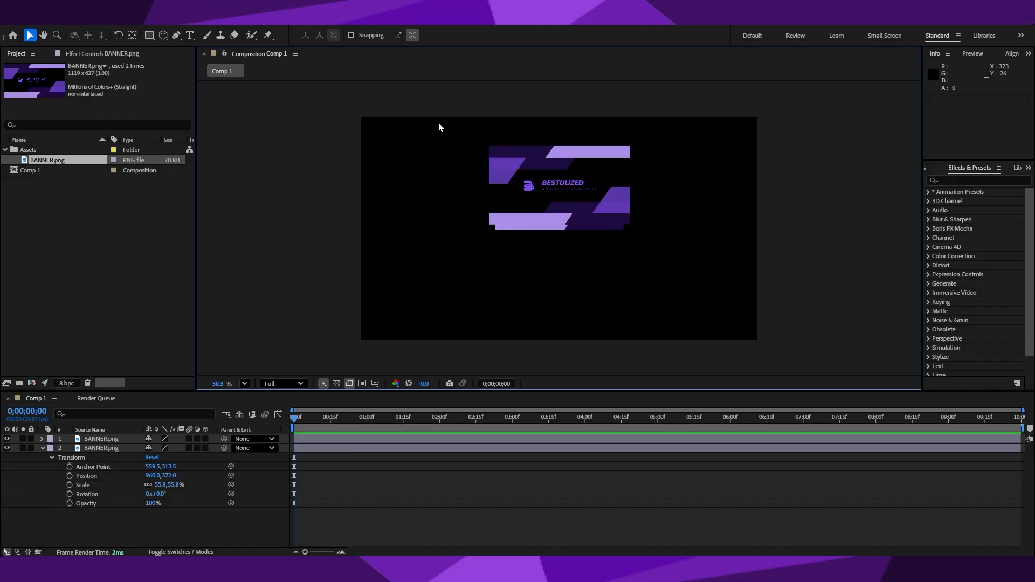
Step: Move both banner layers straight down together by about 115 pixels
{"action": "left_click_drag", "start_coordinate": [439, 122], "coordinate": [681, 267]}
{"action": "left_click_drag", "start_coordinate": [574, 190], "coordinate": [570, 214]}
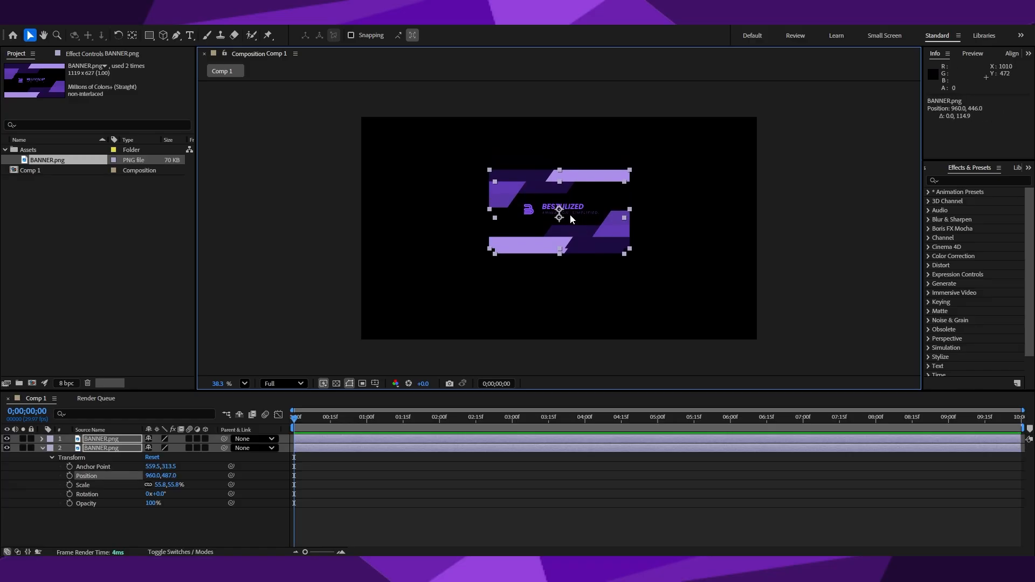
{"action": "left_click", "coordinate": [253, 186]}
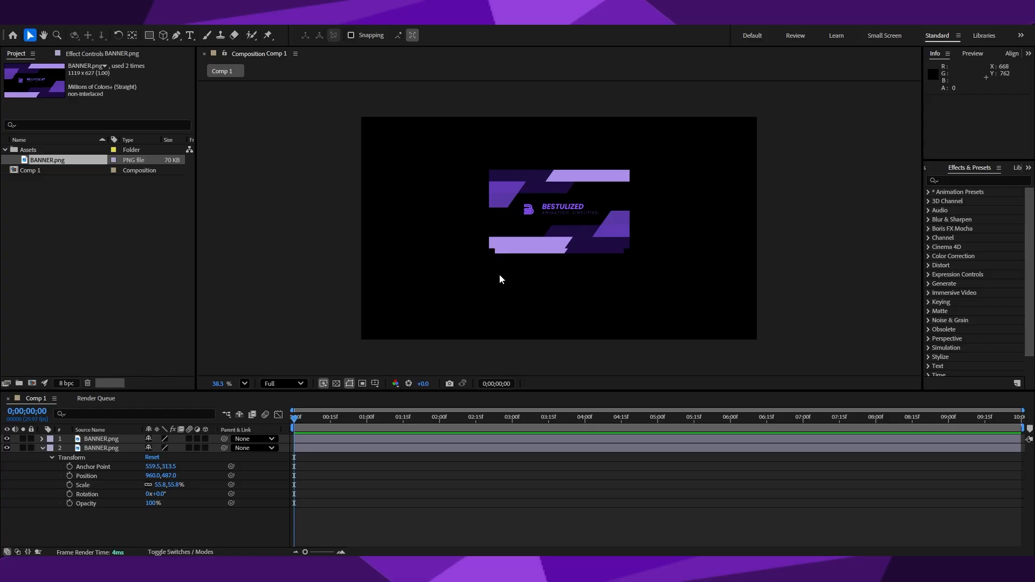
Step: Nudge the rear banner copy up to about Y 484.3
{"action": "left_click", "coordinate": [511, 254]}
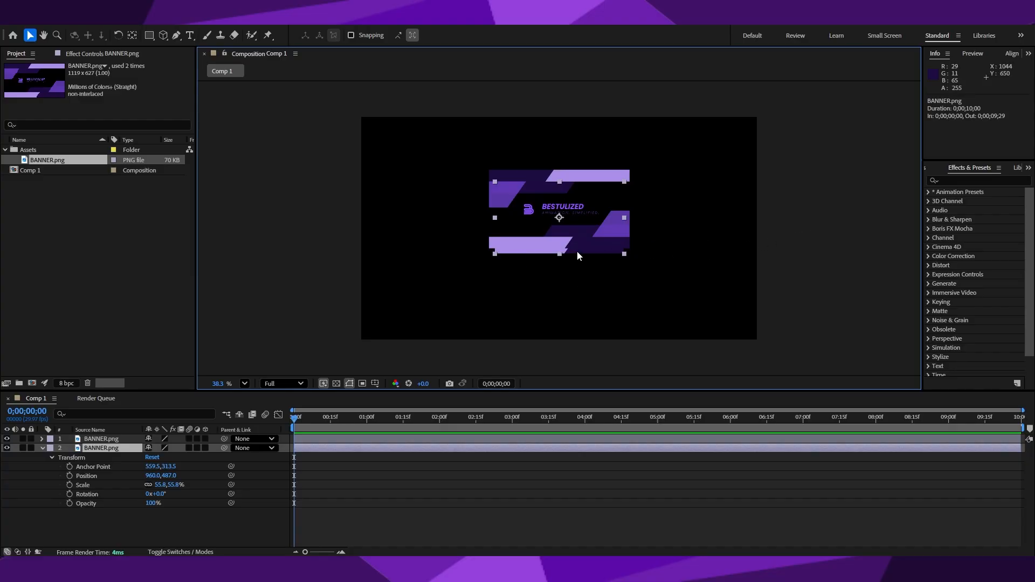
{"action": "left_click_drag", "start_coordinate": [578, 255], "coordinate": [578, 255]}
{"action": "left_click", "coordinate": [822, 232]}
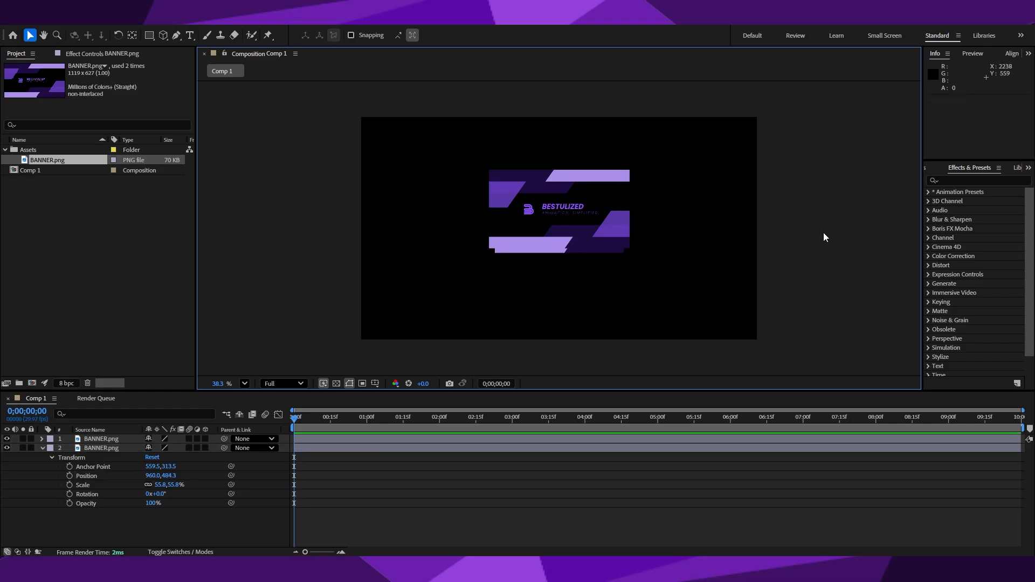
Step: Find the Fill effect and apply it to the rear BANNER.png layer
{"action": "left_click", "coordinate": [547, 255]}
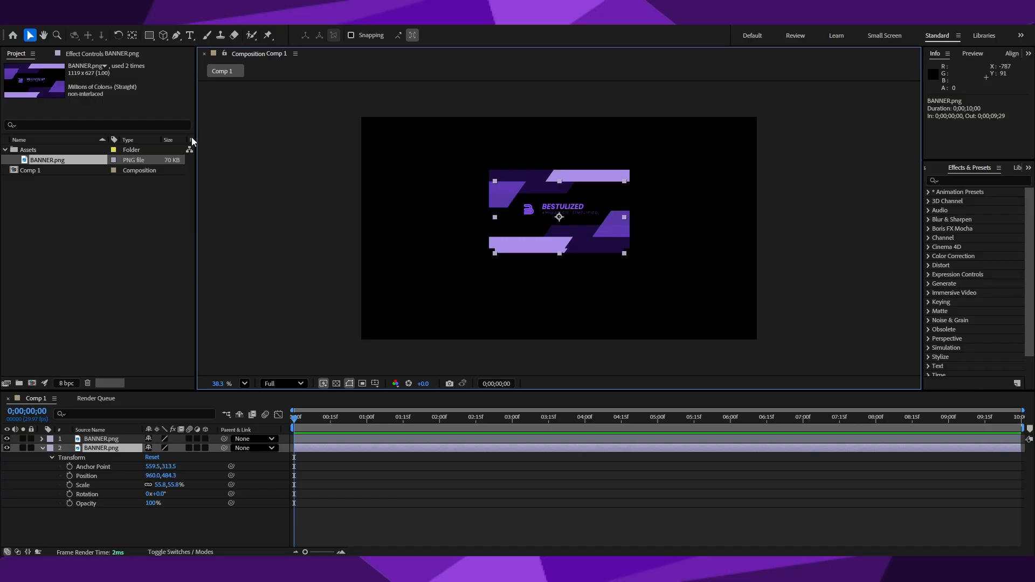
{"action": "left_click", "coordinate": [961, 181]}
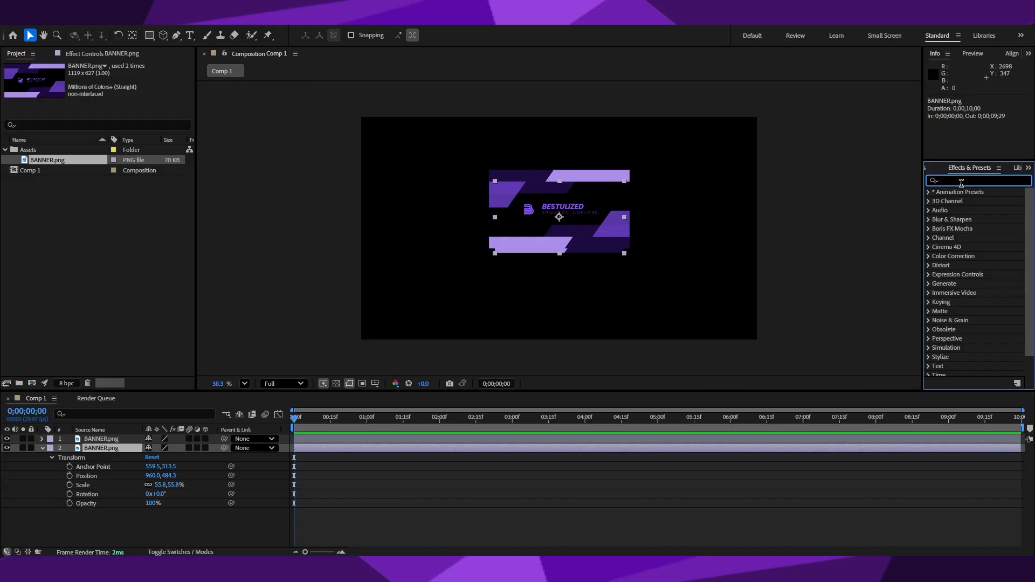
{"action": "type", "text": "fill"}
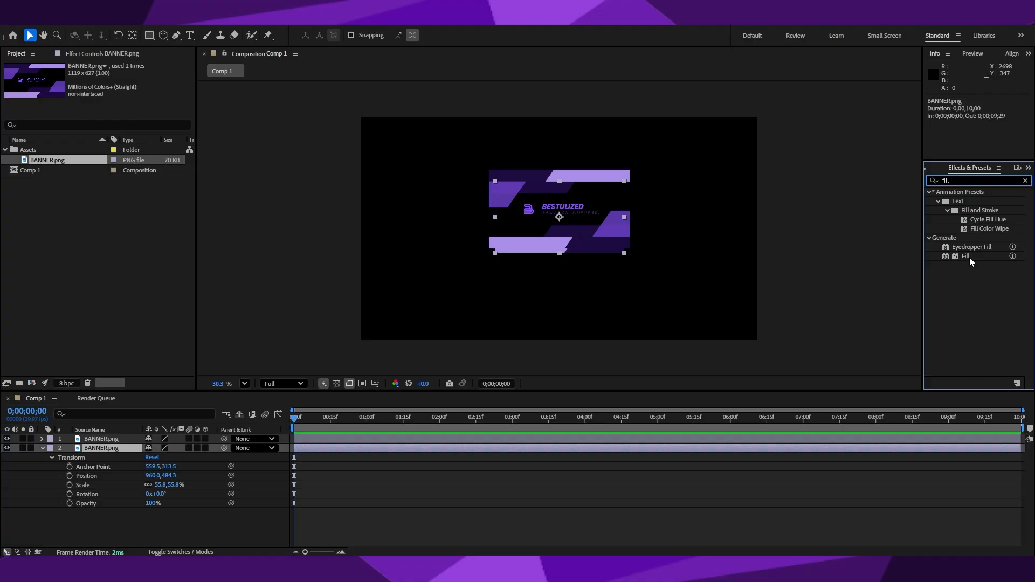
{"action": "left_click_drag", "start_coordinate": [969, 257], "coordinate": [116, 451]}
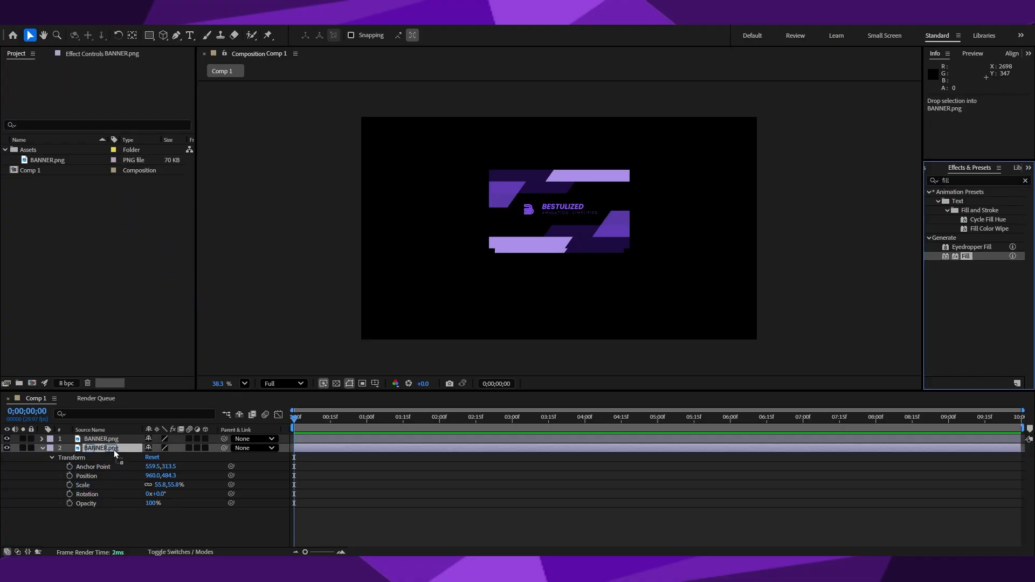
{"action": "left_click_drag", "start_coordinate": [115, 449], "coordinate": [113, 448]}
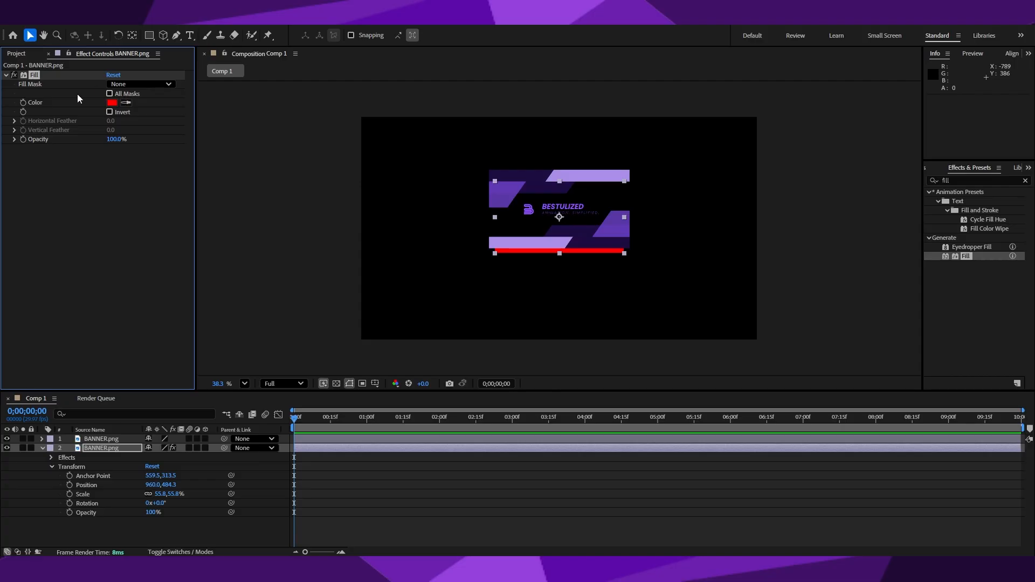
Step: Sample the banner's light purple stripe as the Fill effect's colour
{"action": "left_click", "coordinate": [125, 85]}
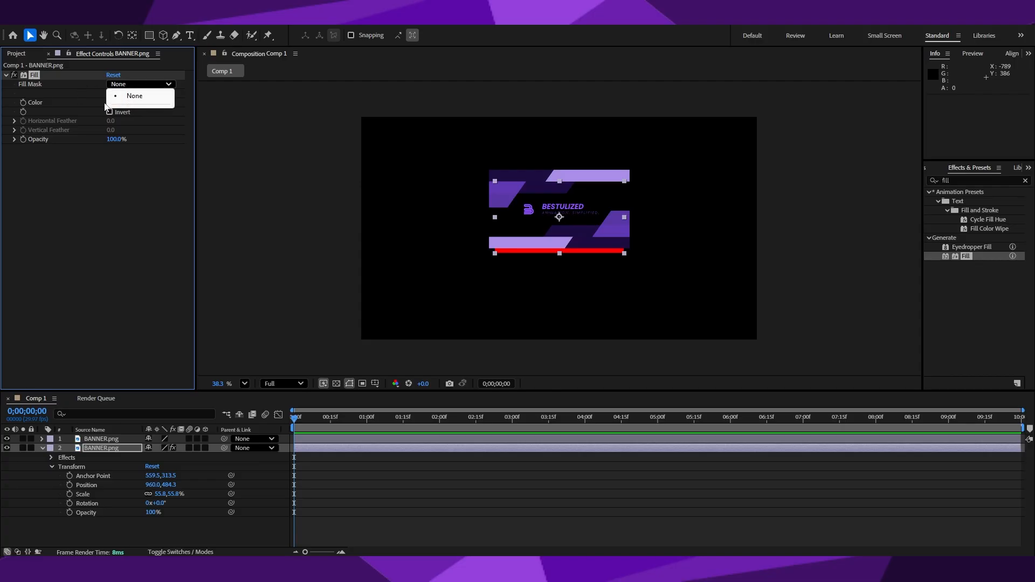
{"action": "left_click", "coordinate": [93, 96]}
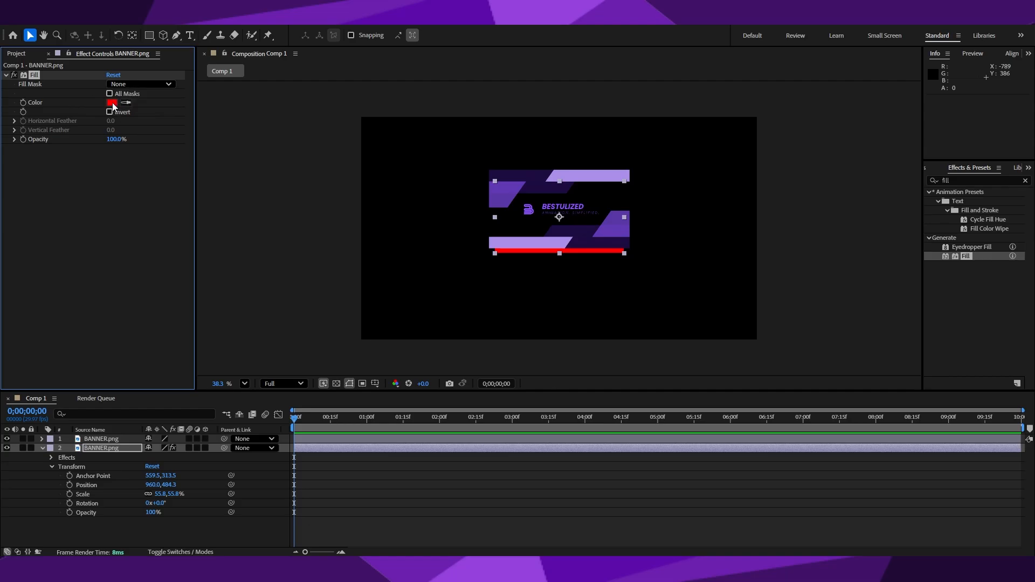
{"action": "left_click", "coordinate": [124, 102]}
{"action": "left_click", "coordinate": [564, 242]}
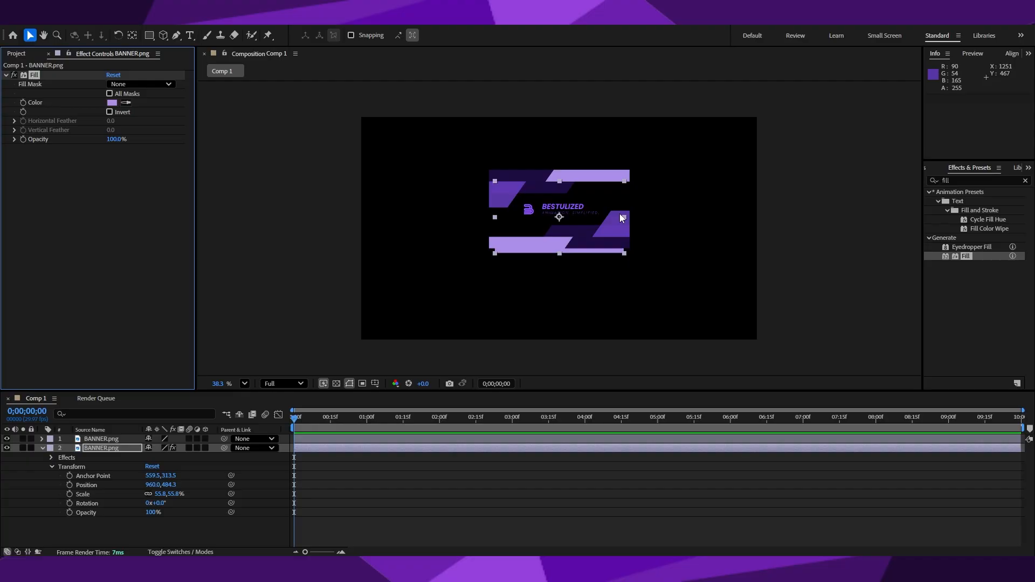
Step: Darken the Fill effect's colour to a deep, muted purple
{"action": "left_click", "coordinate": [112, 102]}
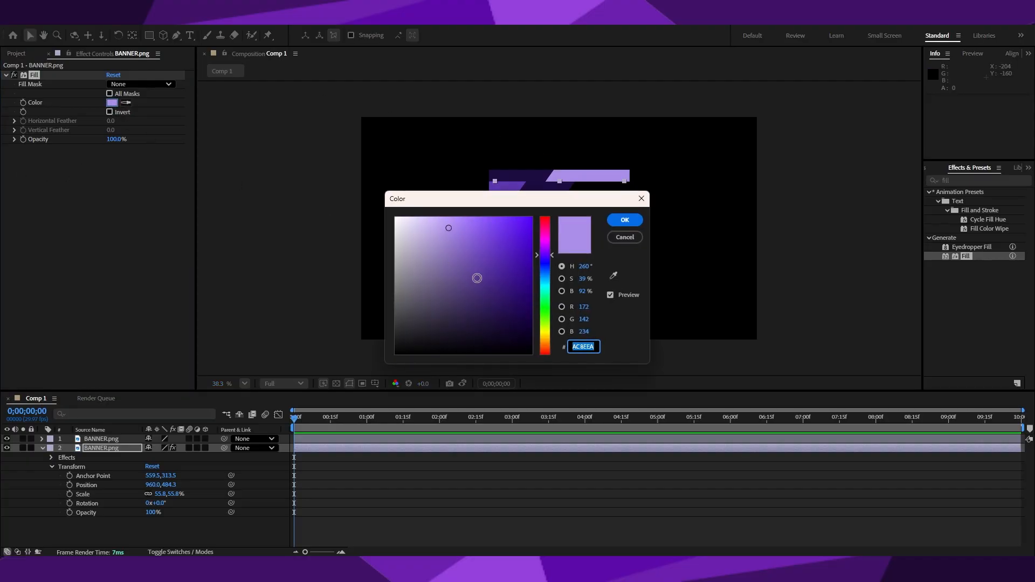
{"action": "left_click", "coordinate": [473, 284]}
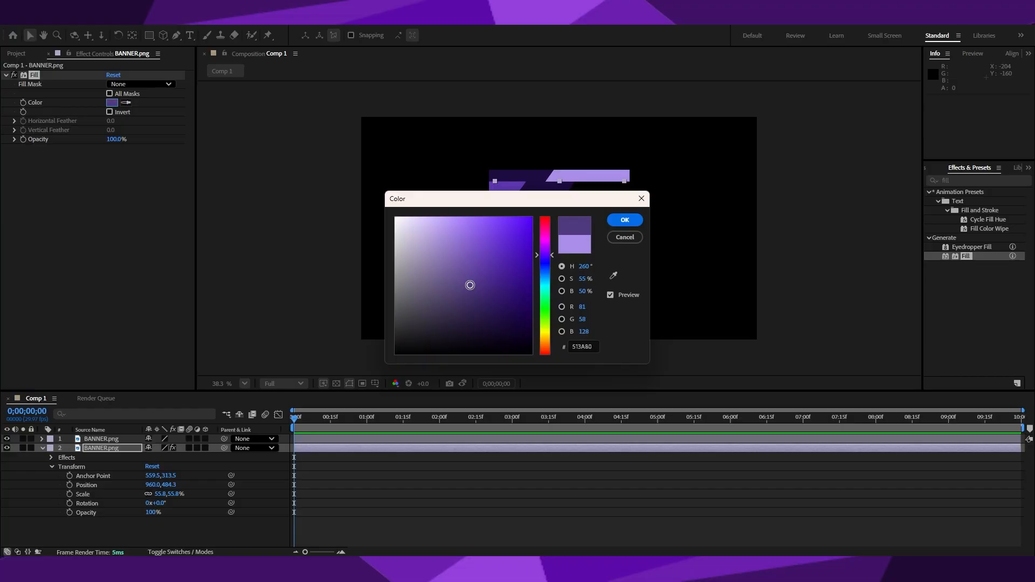
{"action": "left_click_drag", "start_coordinate": [474, 284], "coordinate": [474, 289]}
{"action": "left_click_drag", "start_coordinate": [474, 292], "coordinate": [448, 288]}
{"action": "left_click", "coordinate": [624, 220]}
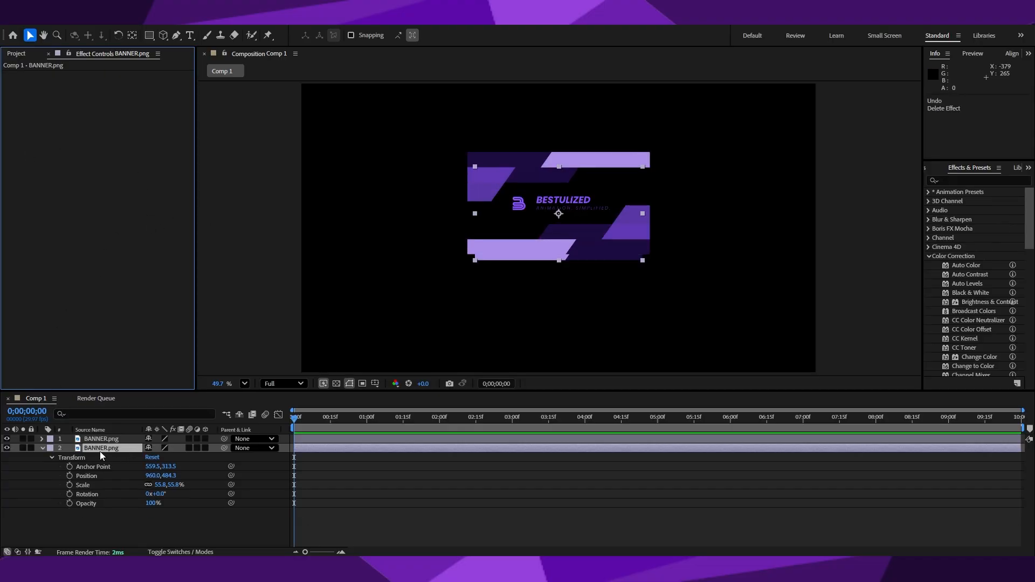
Step: Search the effects for "fill" and apply the Fill effect to the rear BANNER.png layer
{"action": "left_click", "coordinate": [983, 181]}
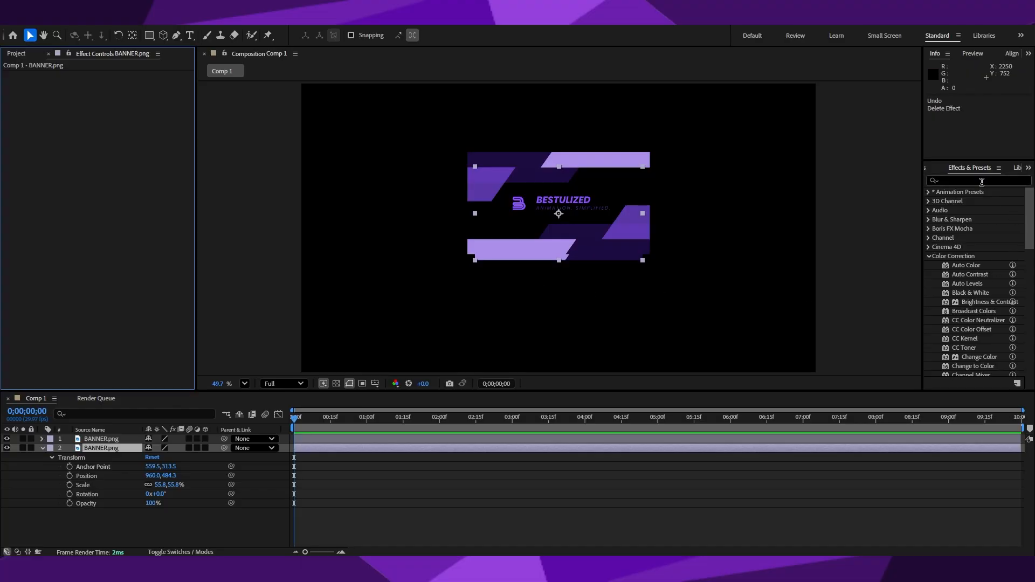
{"action": "left_click", "coordinate": [981, 182]}
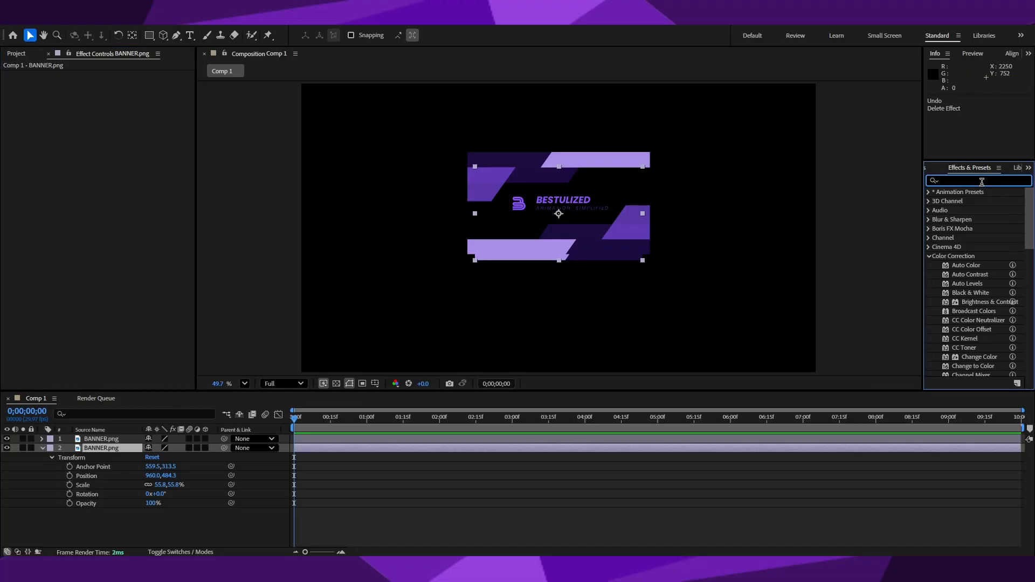
{"action": "type", "text": "fill"}
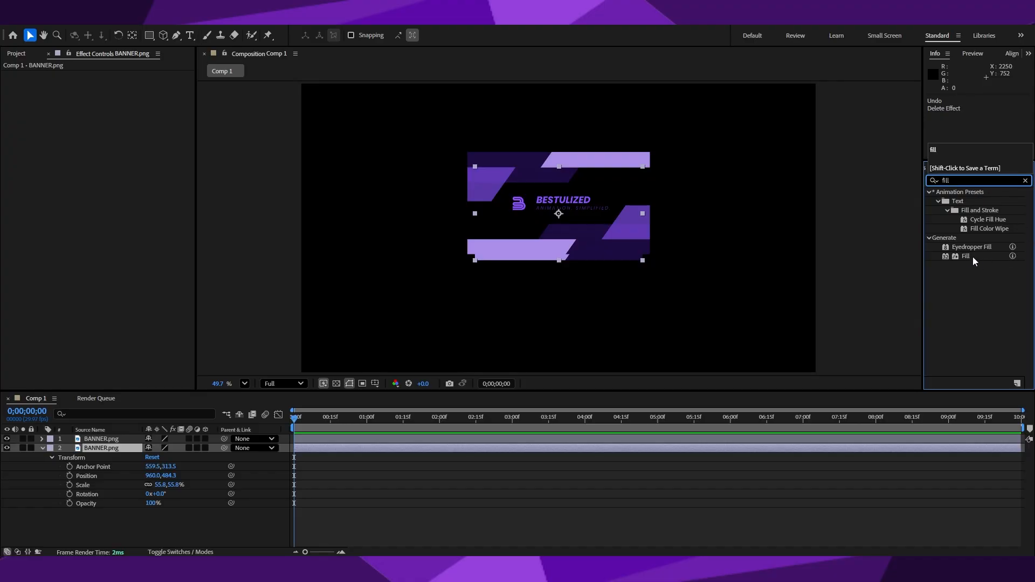
{"action": "mouse_move", "coordinate": [965, 255]}
{"action": "left_mouse_down"}
{"action": "mouse_move", "coordinate": [497, 327]}
{"action": "mouse_move", "coordinate": [139, 348]}
{"action": "mouse_move", "coordinate": [189, 312]}
{"action": "mouse_move", "coordinate": [968, 268]}
{"action": "left_mouse_up"}
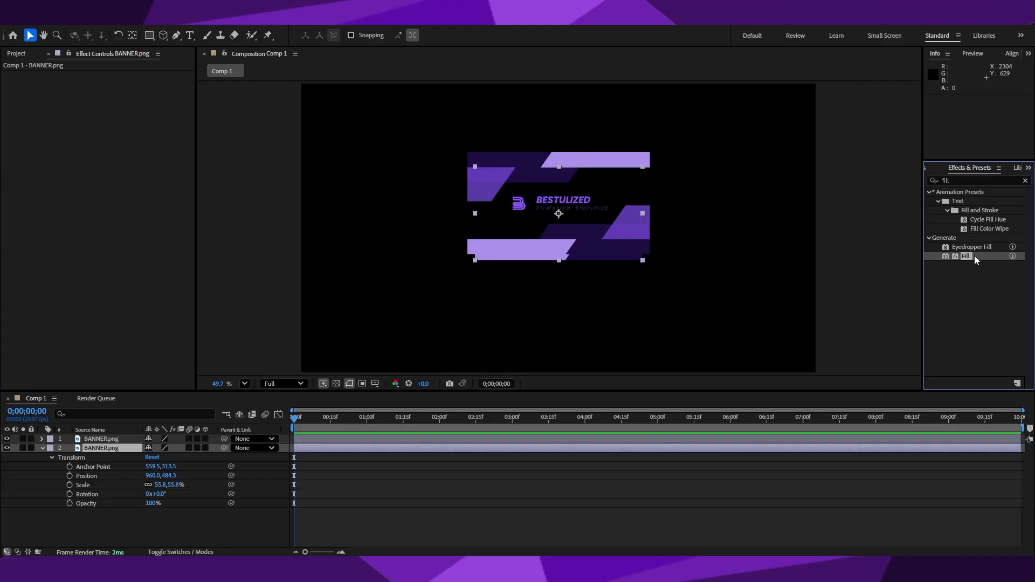
{"action": "left_click_drag", "start_coordinate": [974, 255], "coordinate": [100, 448]}
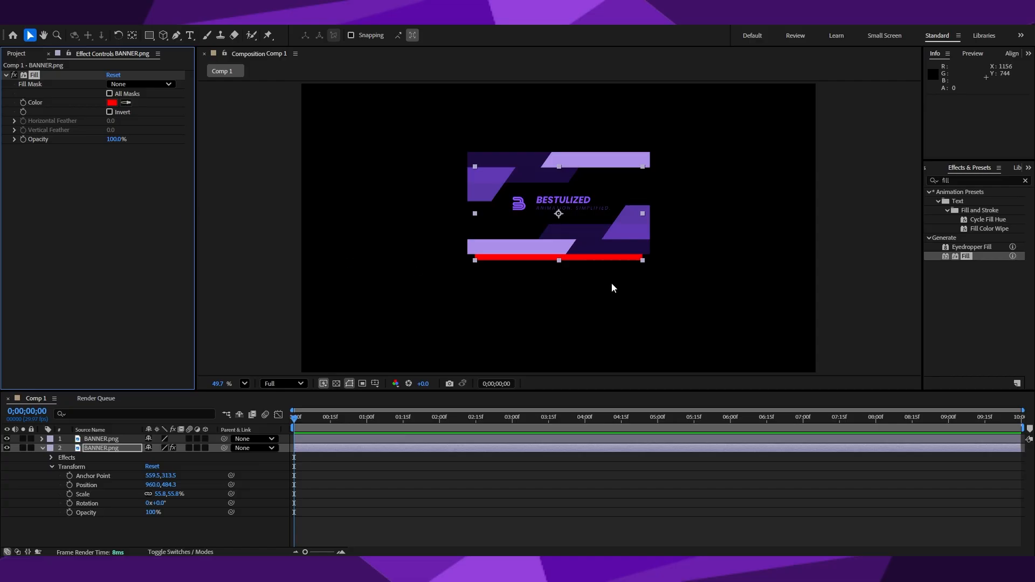
Step: Sample the banner's light purple stripe as the Fill colour, and darken it to the muted purple 67558D
{"action": "left_click", "coordinate": [126, 101]}
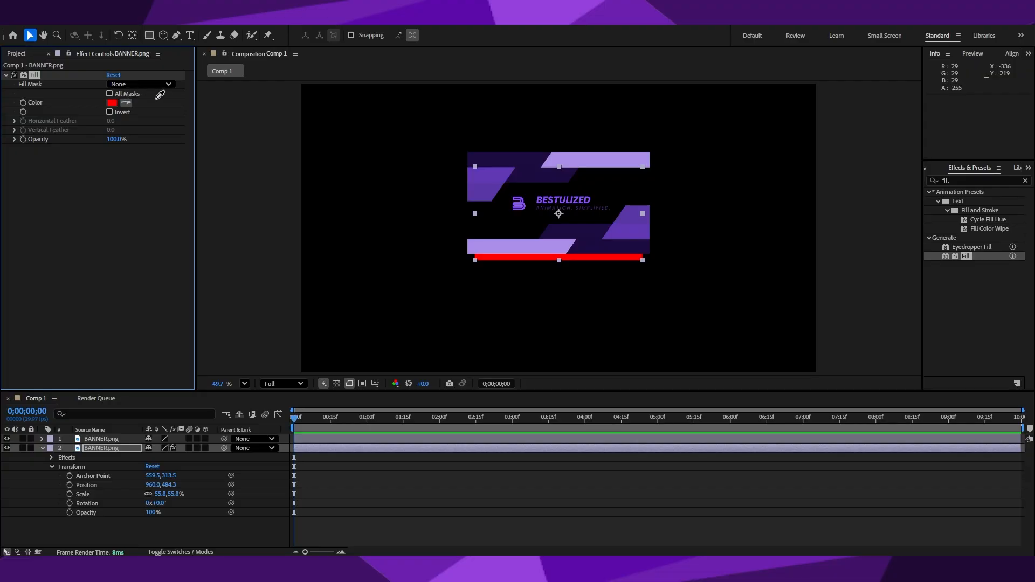
{"action": "left_click", "coordinate": [555, 247]}
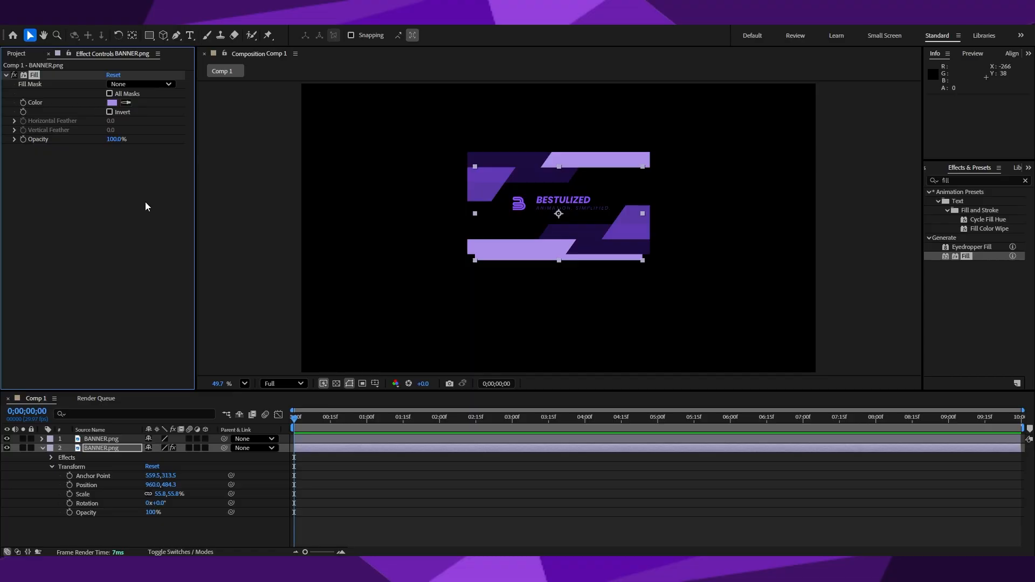
{"action": "left_click", "coordinate": [113, 104]}
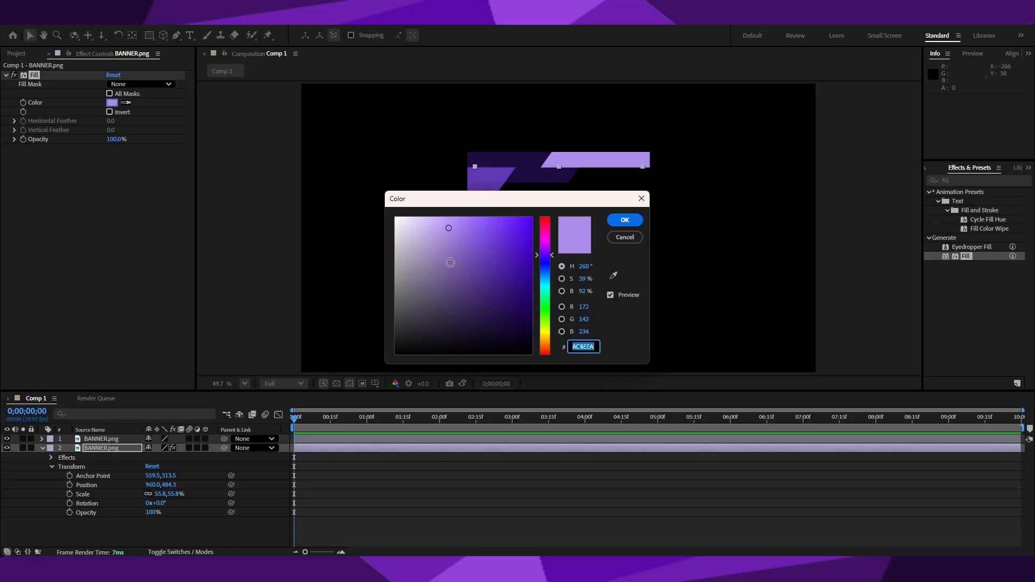
{"action": "left_click", "coordinate": [446, 268]}
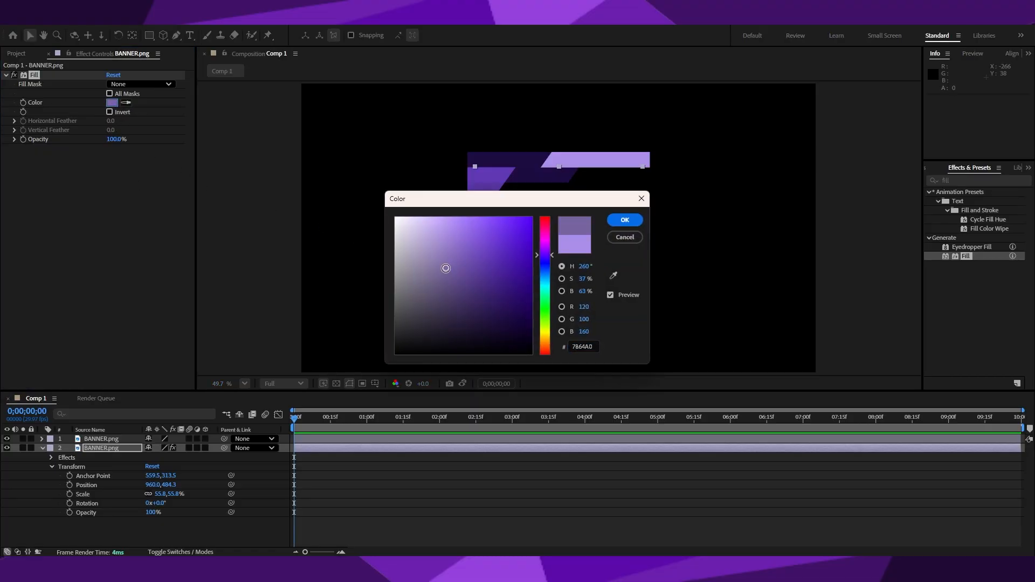
{"action": "left_click", "coordinate": [620, 221]}
{"action": "left_click", "coordinate": [95, 230]}
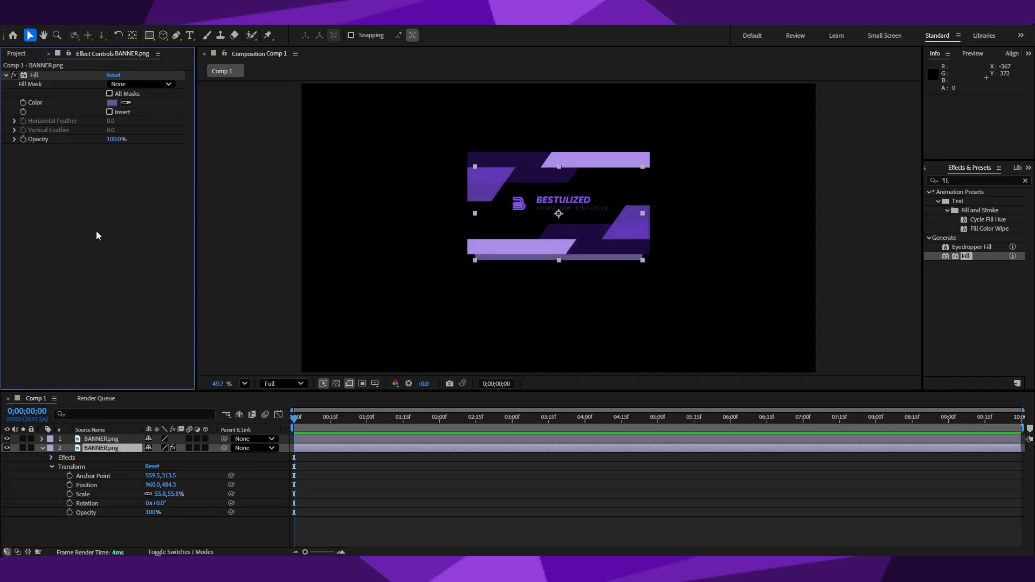
{"action": "left_click", "coordinate": [451, 284]}
{"action": "left_click", "coordinate": [500, 256]}
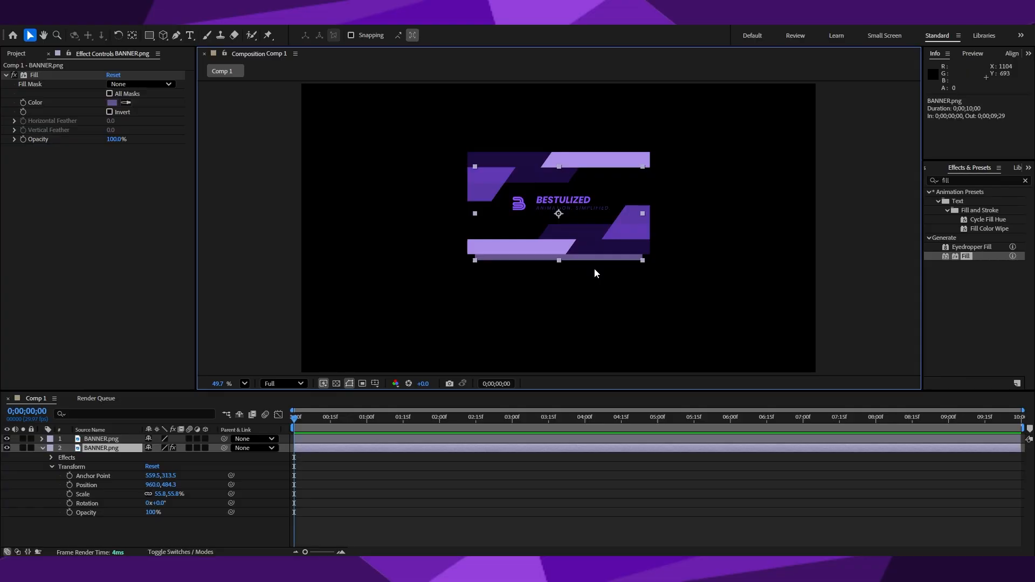
{"action": "left_click", "coordinate": [252, 184]}
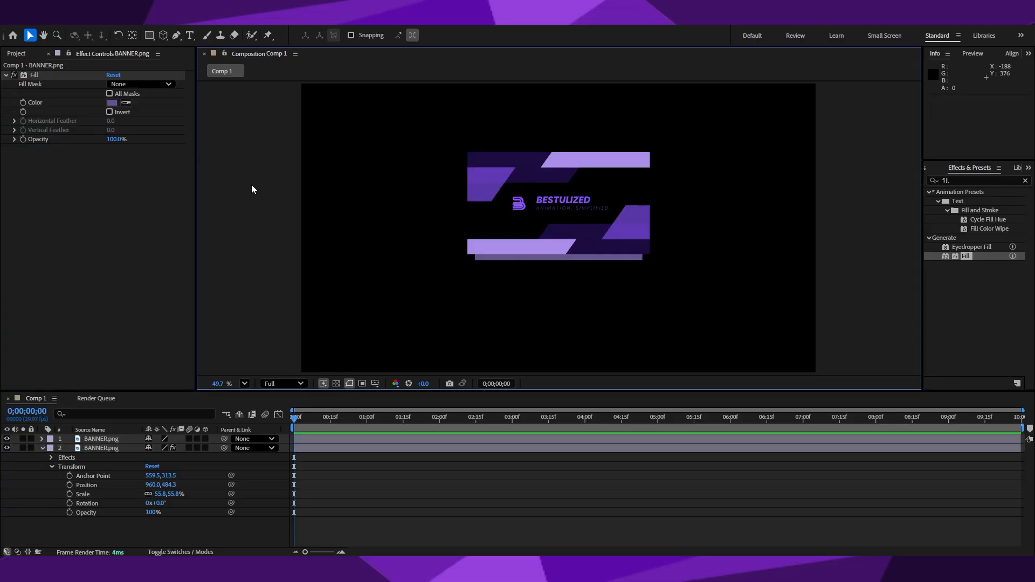
Step: Collapse the rear BANNER.png layer's properties and duplicate that layer
{"action": "left_click", "coordinate": [89, 448]}
{"action": "left_click", "coordinate": [41, 446]}
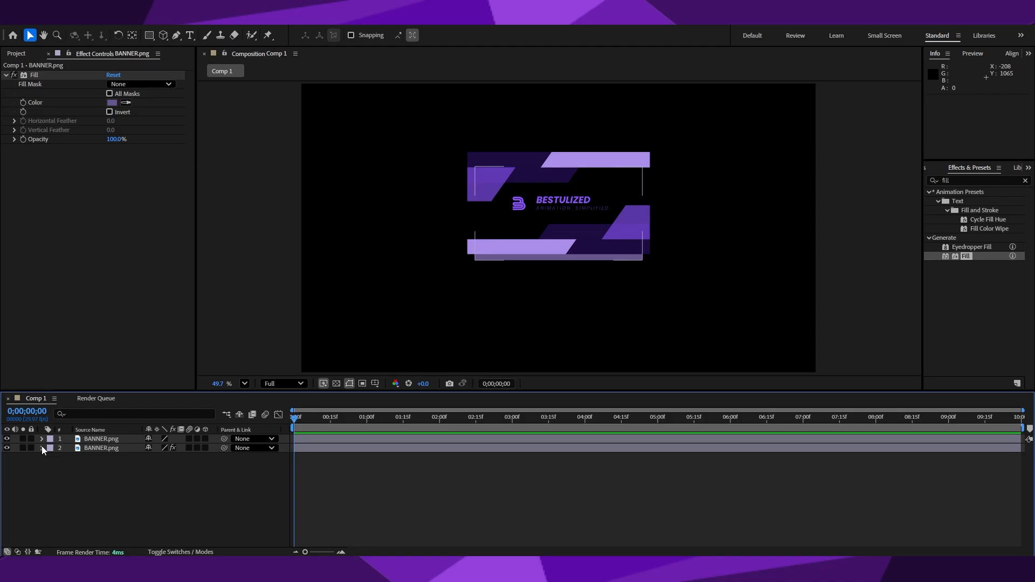
{"action": "left_click", "coordinate": [111, 447]}
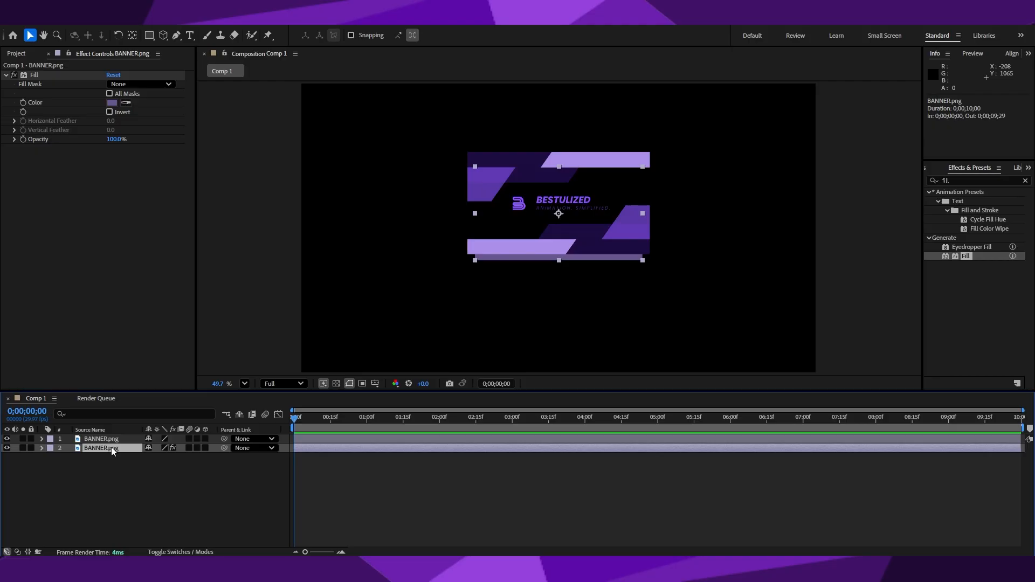
{"action": "key", "text": "ctrl+d"}
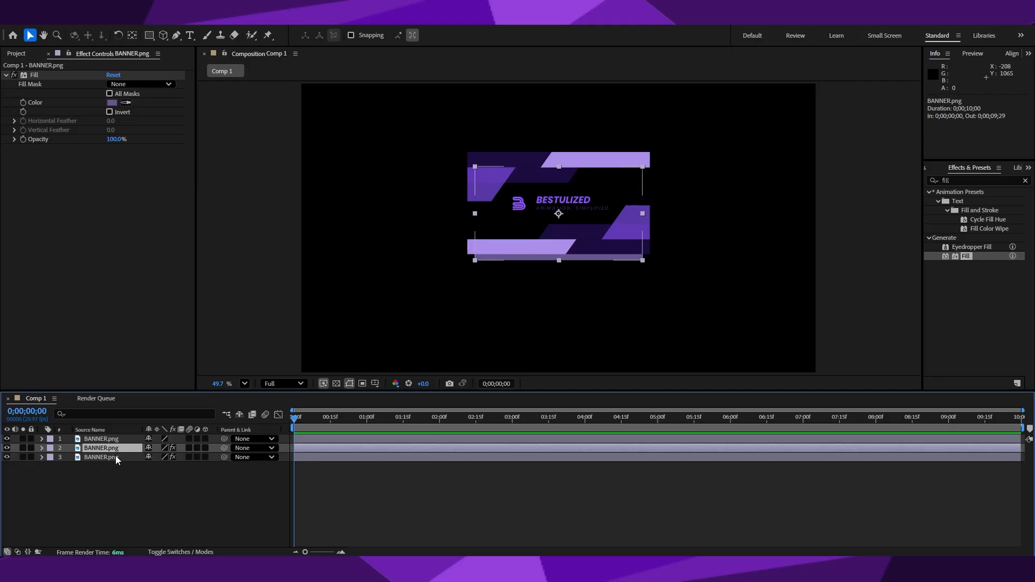
Step: Move the rearmost BANNER.png copy down to Y 530.3 and reduce its scale to 46.8%
{"action": "left_click", "coordinate": [116, 457]}
{"action": "left_click", "coordinate": [30, 457]}
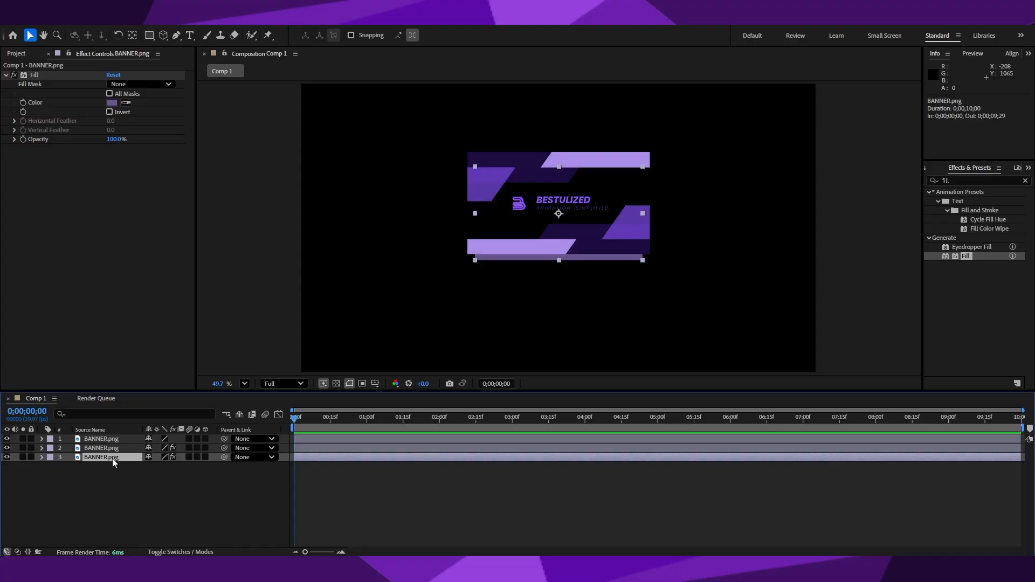
{"action": "left_click", "coordinate": [31, 457]}
{"action": "left_click", "coordinate": [41, 457]}
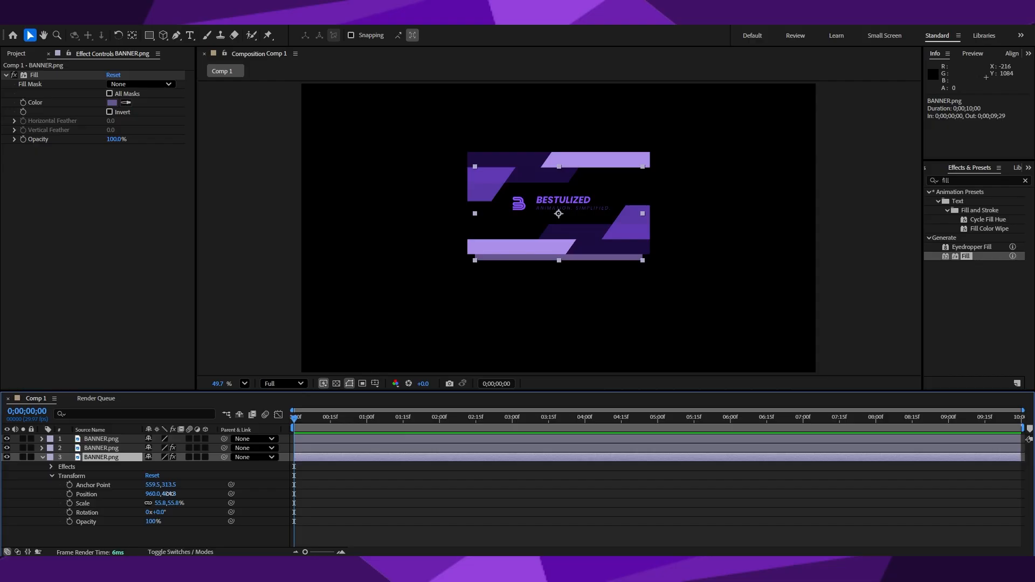
{"action": "mouse_move", "coordinate": [169, 494]}
{"action": "left_mouse_down"}
{"action": "mouse_move", "coordinate": [183, 494]}
{"action": "mouse_move", "coordinate": [179, 504]}
{"action": "mouse_move", "coordinate": [170, 503]}
{"action": "mouse_move", "coordinate": [180, 494]}
{"action": "left_mouse_up"}
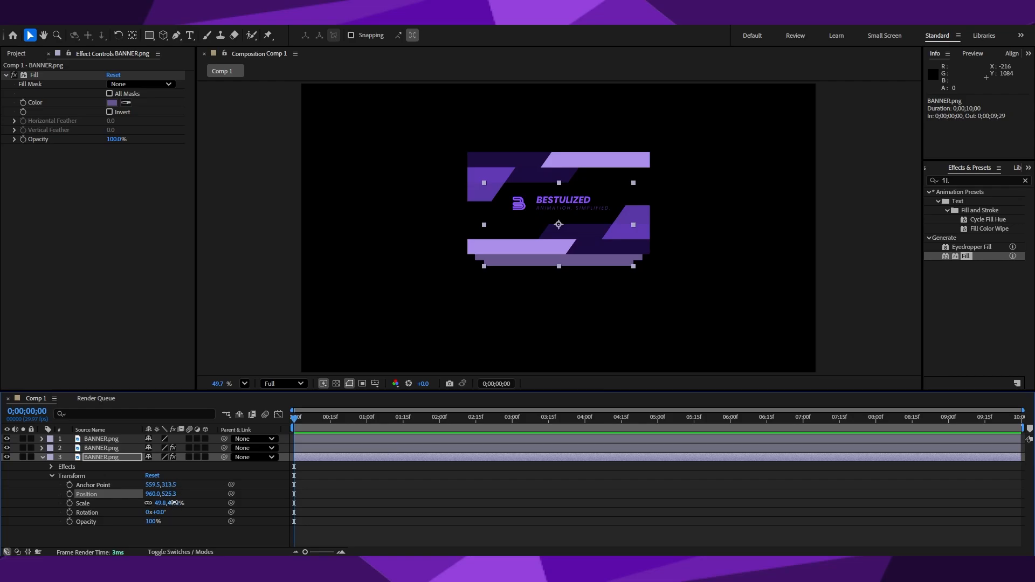
{"action": "left_click_drag", "start_coordinate": [173, 502], "coordinate": [172, 501]}
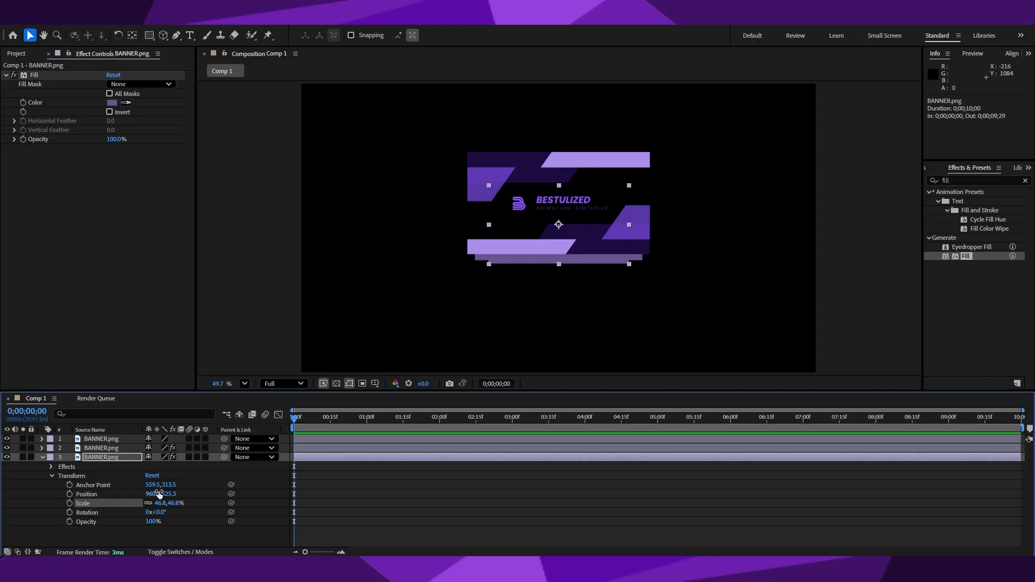
{"action": "left_click_drag", "start_coordinate": [169, 494], "coordinate": [171, 494]}
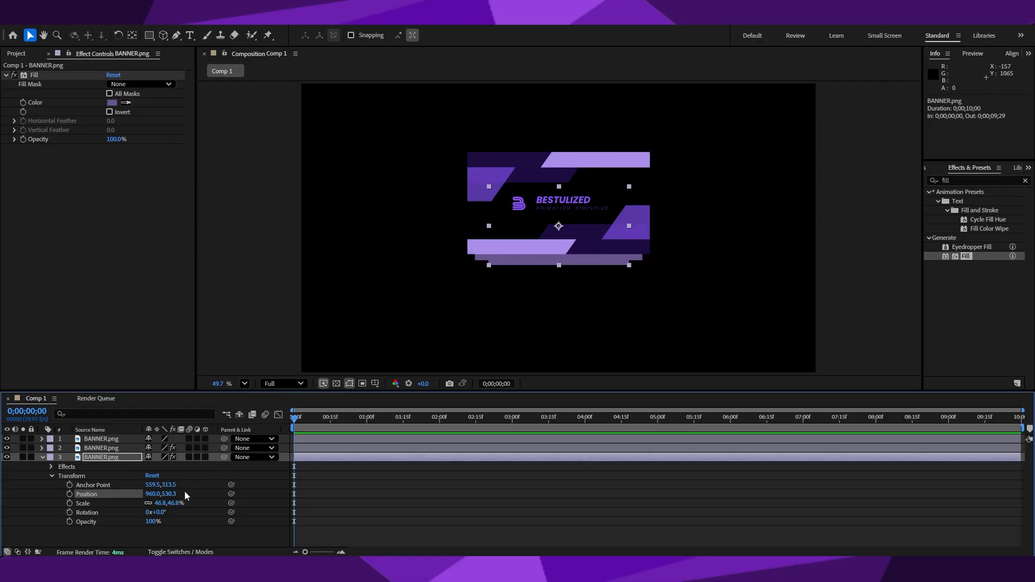
{"action": "left_click_drag", "start_coordinate": [174, 503], "coordinate": [173, 503]}
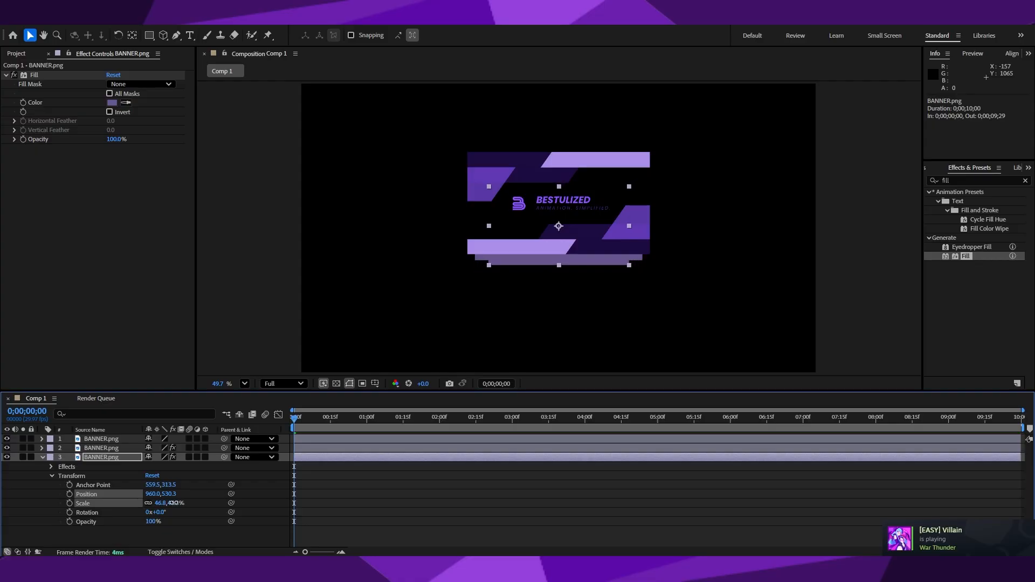
{"action": "left_click", "coordinate": [227, 259]}
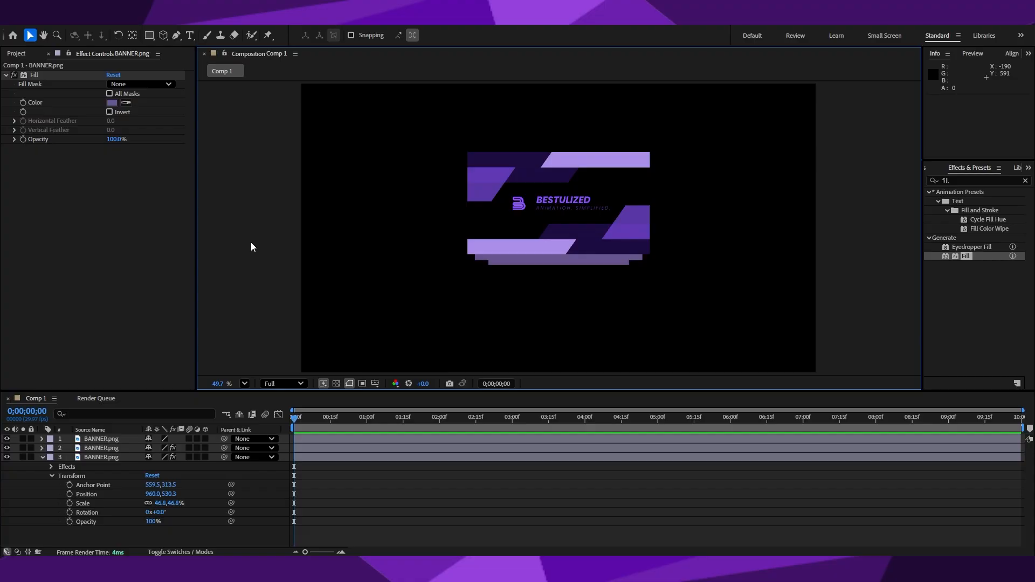
Step: Darken the rearmost copy's Fill colour to the very dark purple 241E31
{"action": "left_click", "coordinate": [544, 266]}
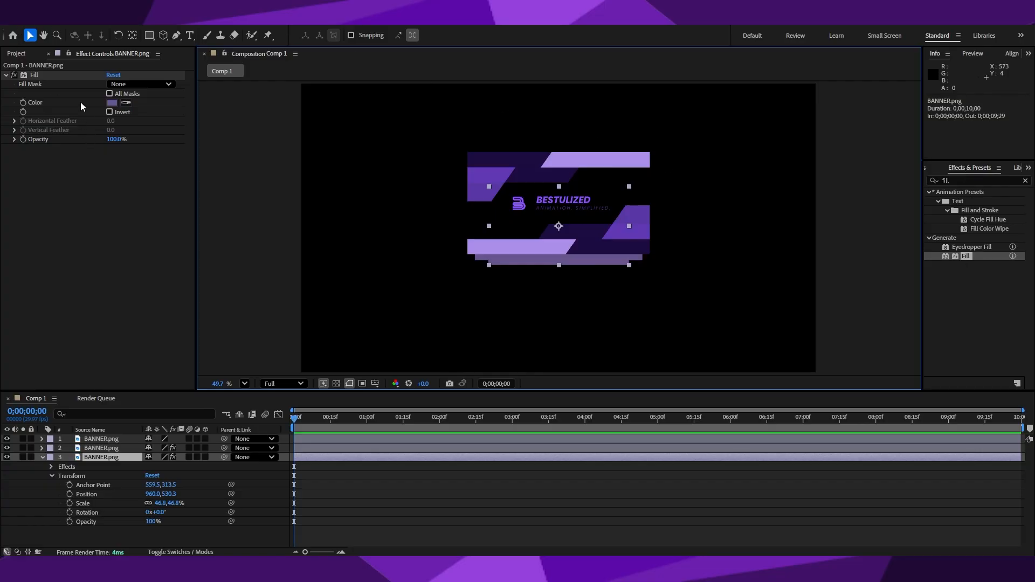
{"action": "left_click", "coordinate": [112, 102]}
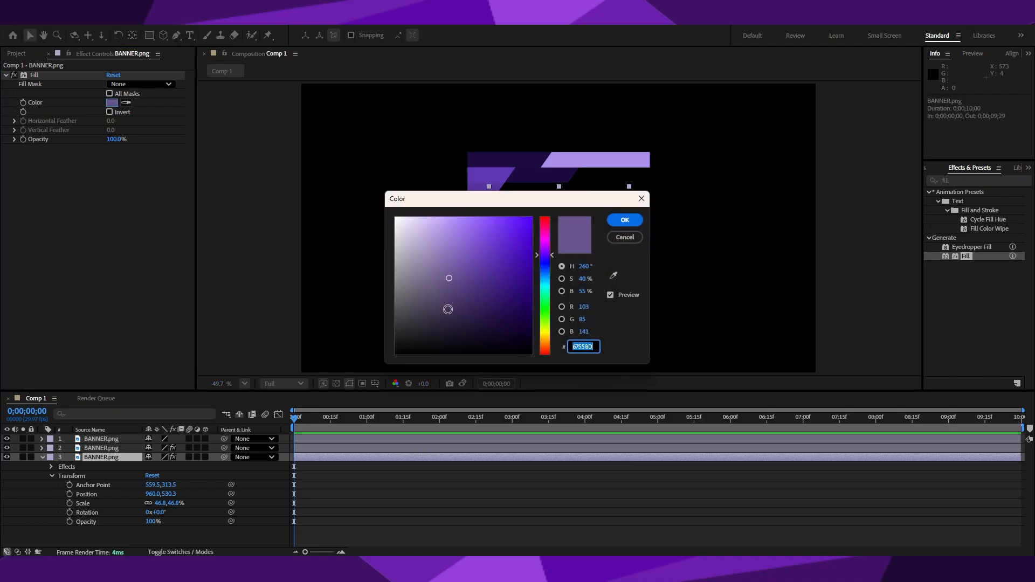
{"action": "left_click", "coordinate": [449, 311]}
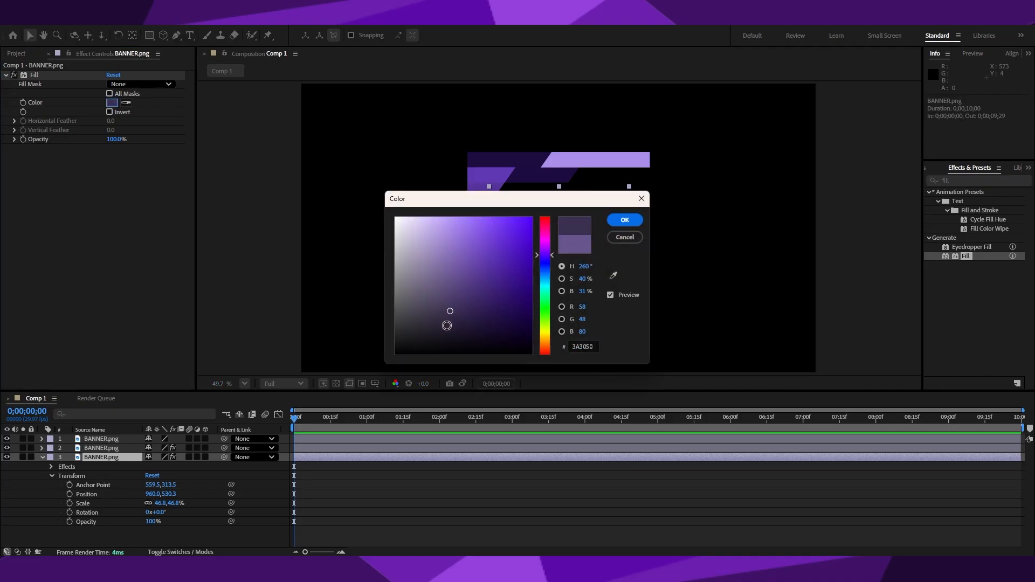
{"action": "left_click_drag", "start_coordinate": [451, 325], "coordinate": [447, 328]}
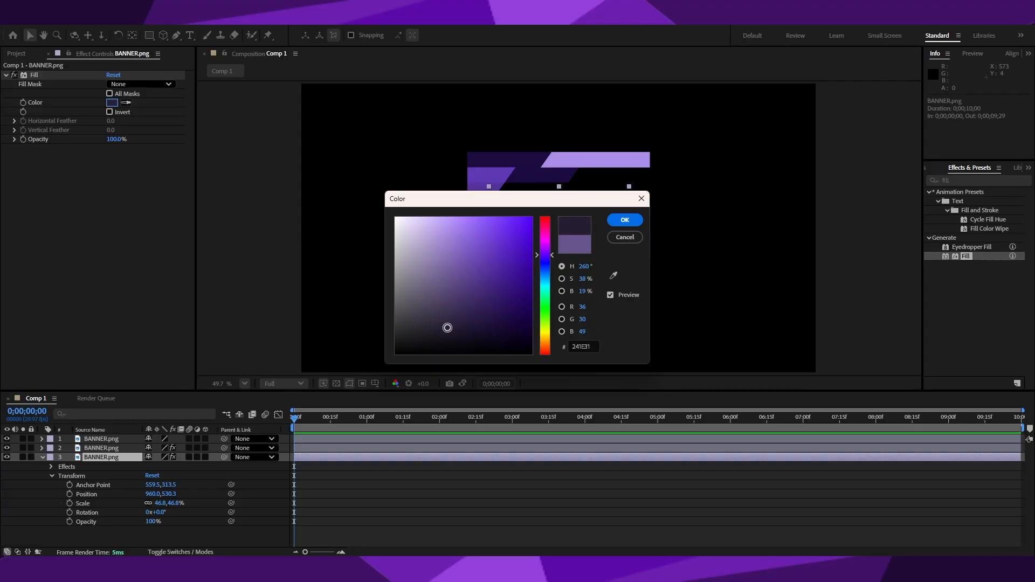
{"action": "left_click", "coordinate": [613, 219]}
{"action": "left_click", "coordinate": [261, 219]}
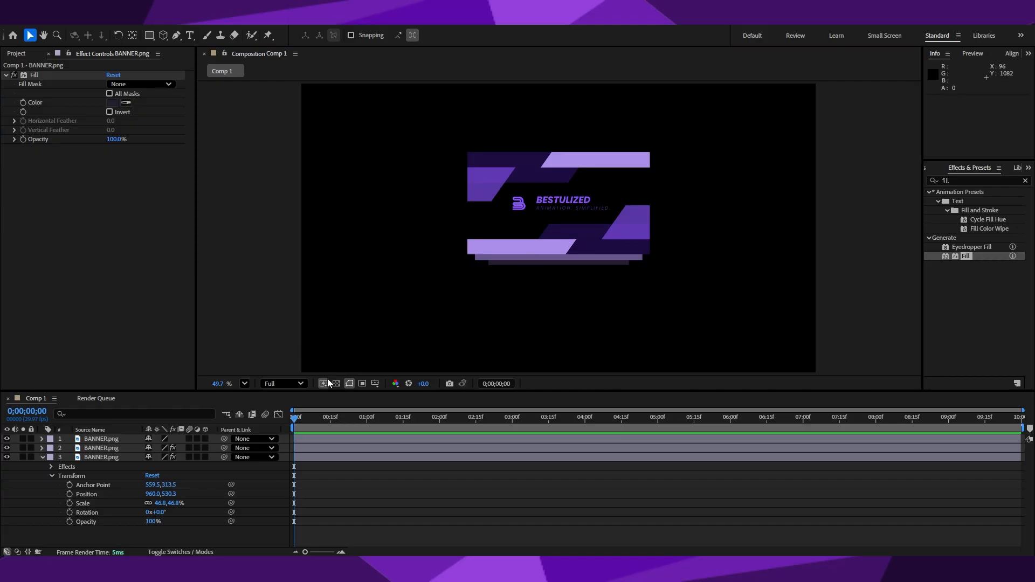
{"action": "left_click", "coordinate": [207, 222]}
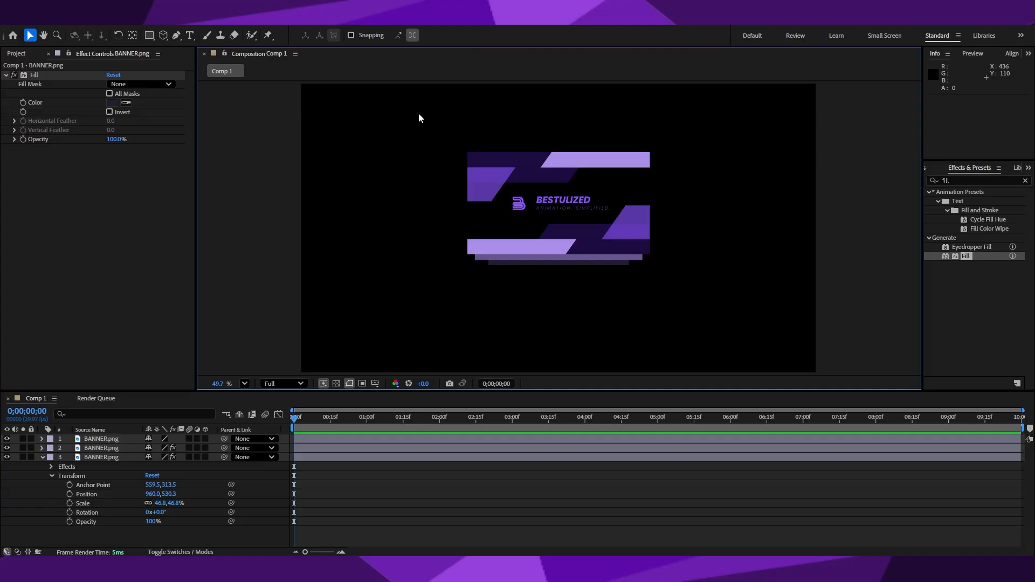
Step: Move all three banner layers down together toward the frame's centre, bringing the rearmost copy to Y 604.8
{"action": "left_click_drag", "start_coordinate": [418, 113], "coordinate": [715, 277]}
{"action": "left_click_drag", "start_coordinate": [591, 203], "coordinate": [592, 226]}
{"action": "left_click", "coordinate": [843, 221]}
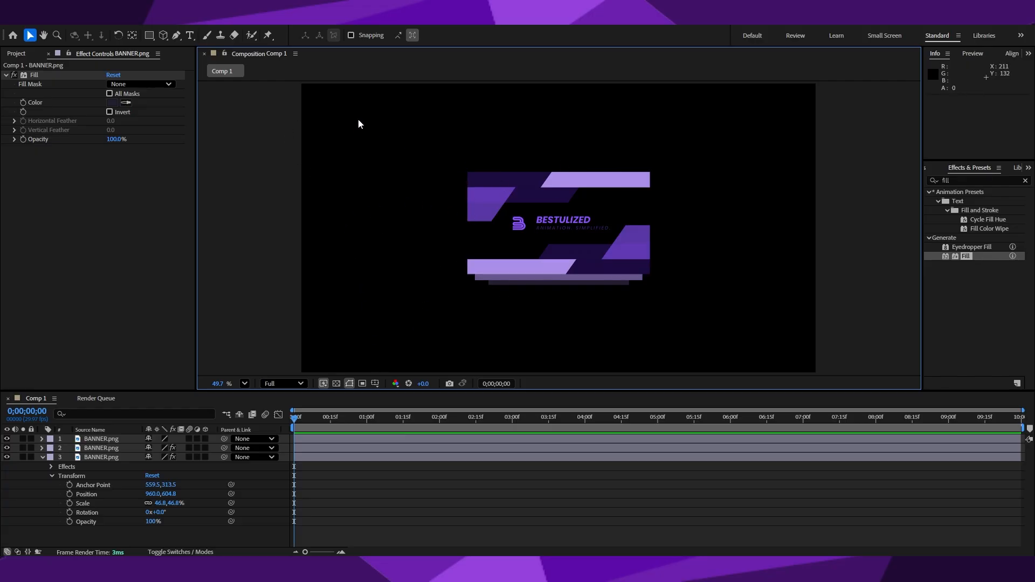
{"action": "left_click_drag", "start_coordinate": [356, 134], "coordinate": [727, 330]}
{"action": "left_click", "coordinate": [784, 263]}
Step: Set the current time to 0;00;03;00 and collapse the rearmost layer's properties
{"action": "left_click_drag", "start_coordinate": [413, 420], "coordinate": [659, 418]}
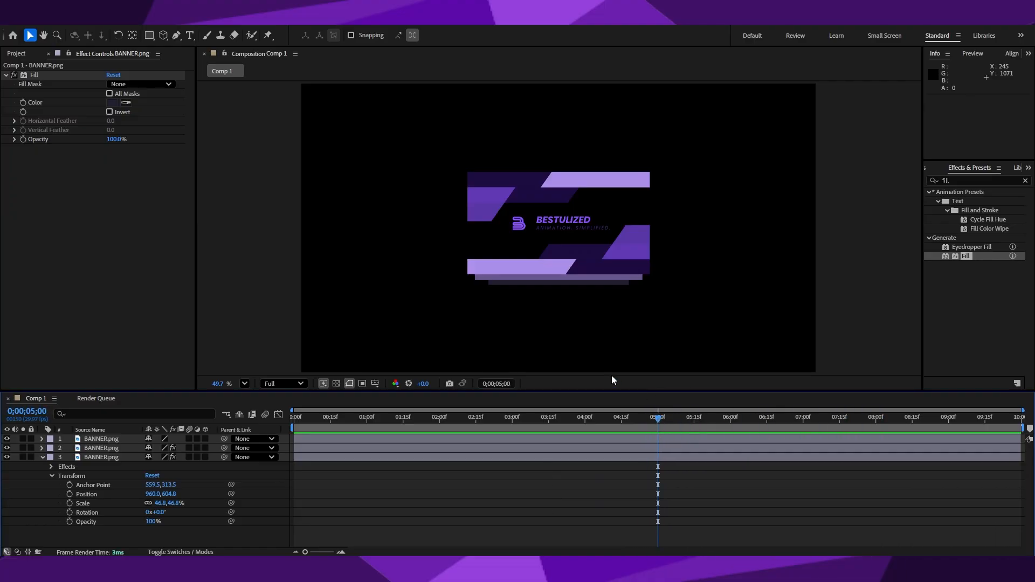
{"action": "left_click", "coordinate": [512, 419]}
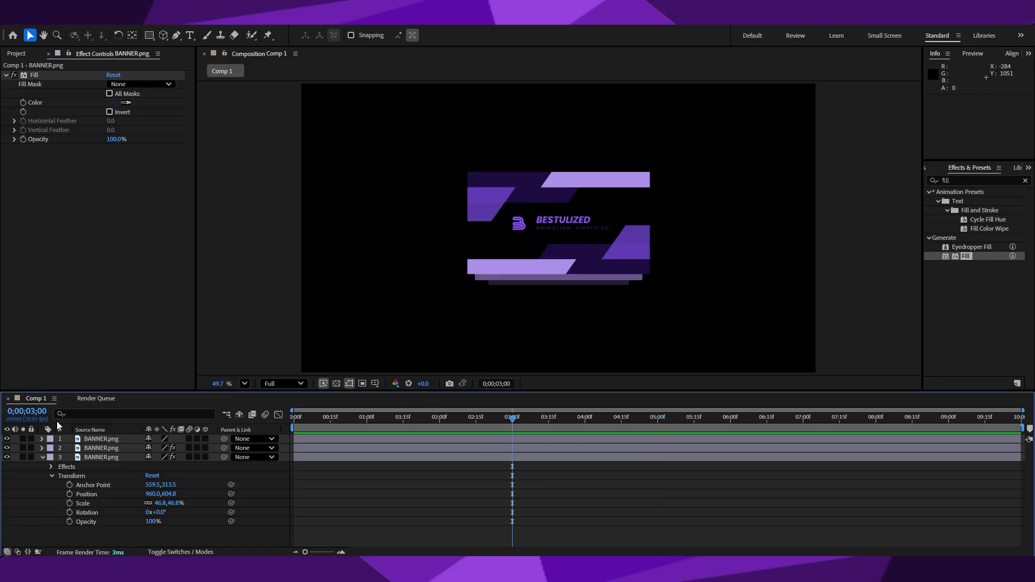
{"action": "left_click", "coordinate": [43, 457]}
{"action": "left_click", "coordinate": [236, 367]}
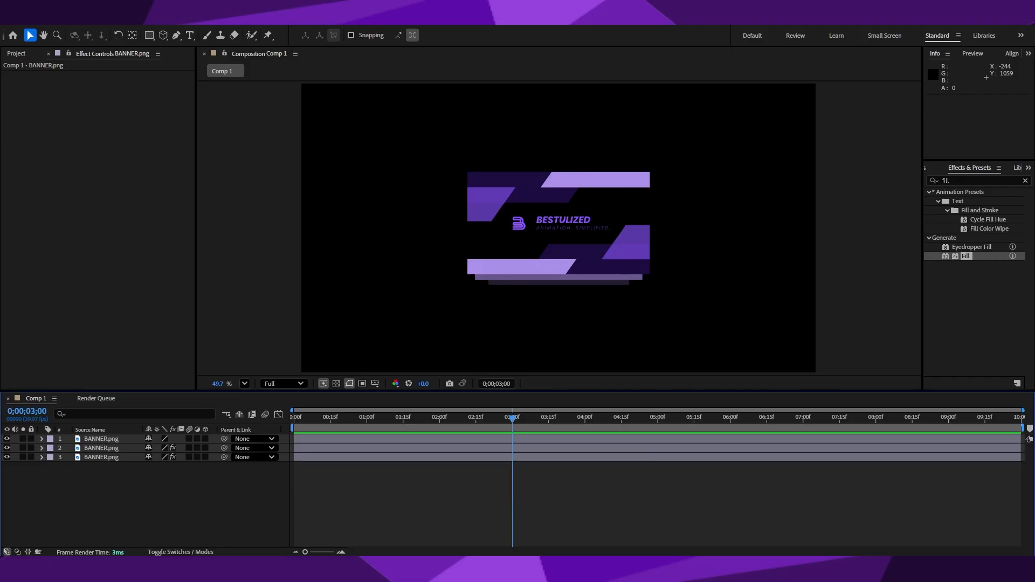
Step: Add Scale keyframes to all three BANNER.png layers at 0;00;03;00
{"action": "left_click", "coordinate": [115, 438]}
{"action": "left_click", "coordinate": [119, 458], "text": "shift"}
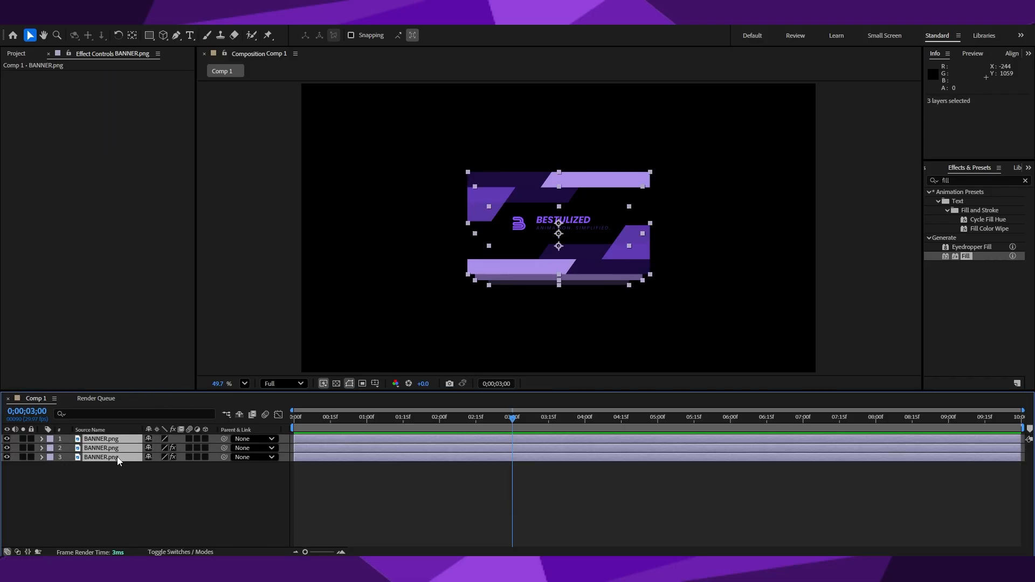
{"action": "left_click", "coordinate": [16, 54]}
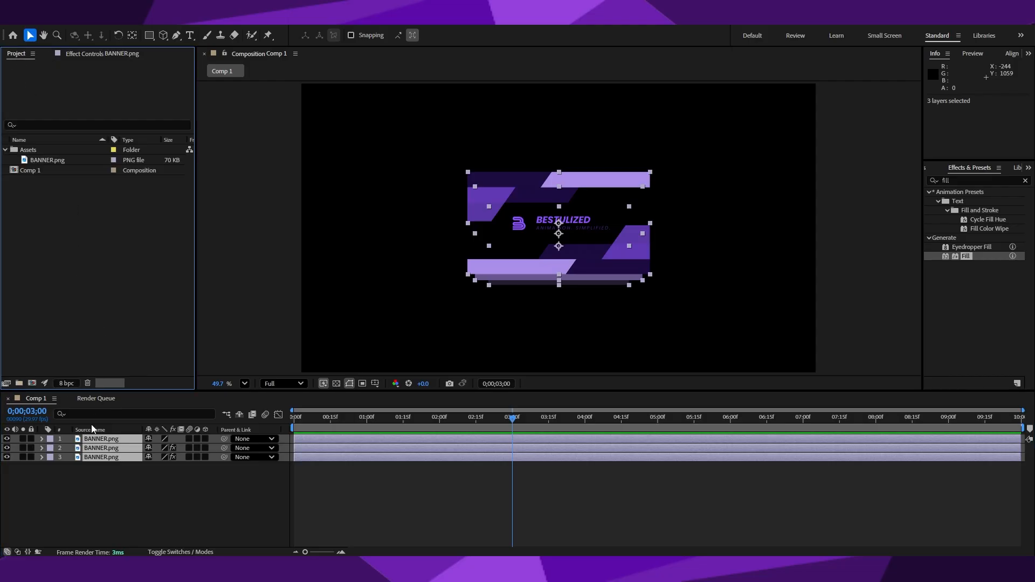
{"action": "left_click", "coordinate": [104, 499]}
{"action": "left_click_drag", "start_coordinate": [99, 474], "coordinate": [89, 439]}
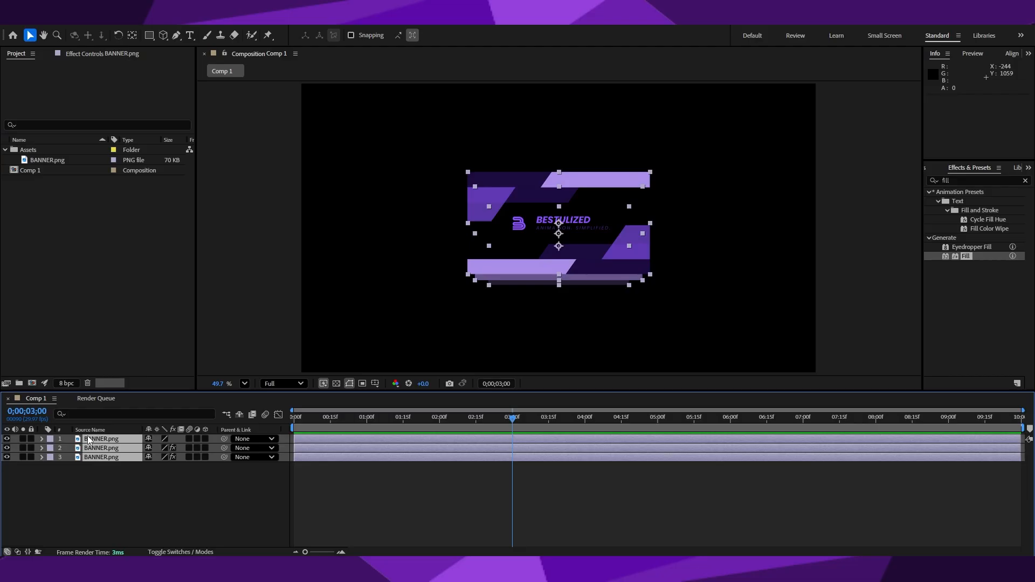
{"action": "key", "text": "s"}
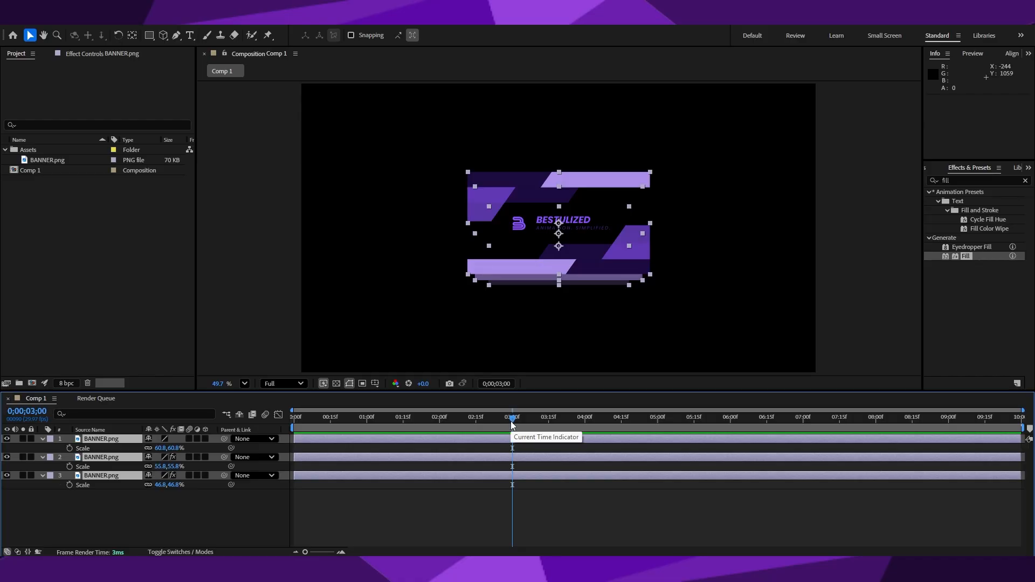
{"action": "left_click", "coordinate": [69, 448]}
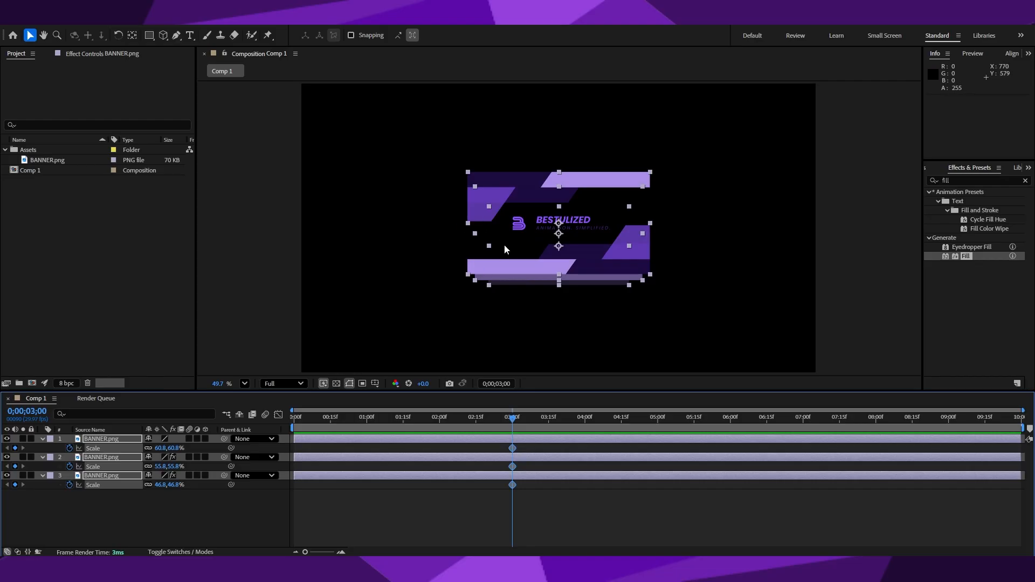
Step: Set the scale of all three banner layers to 0% at 0;00;00;00 and preview the scale-up
{"action": "left_click", "coordinate": [511, 420]}
{"action": "left_click_drag", "start_coordinate": [511, 419], "coordinate": [269, 410]}
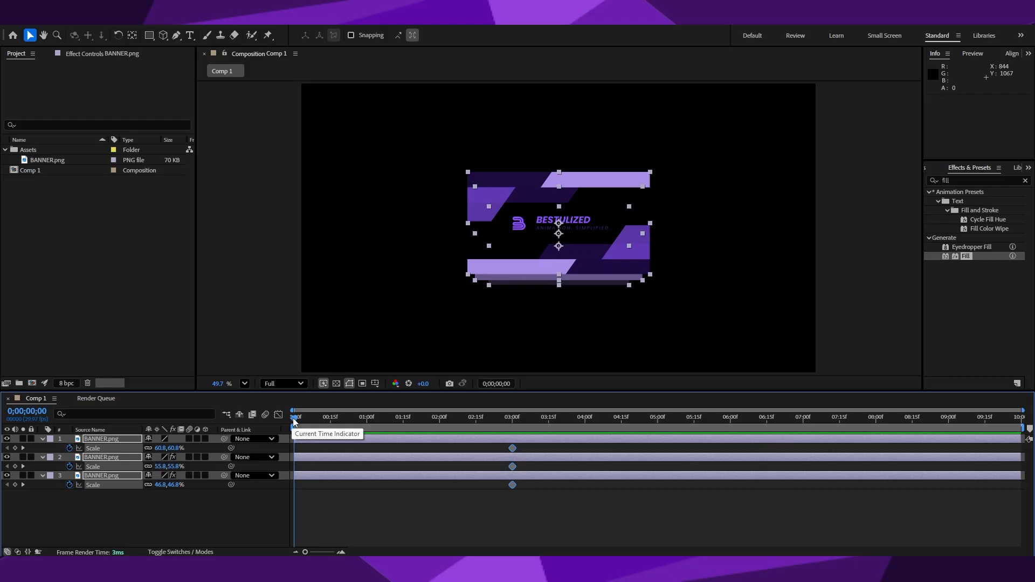
{"action": "left_click", "coordinate": [174, 447]}
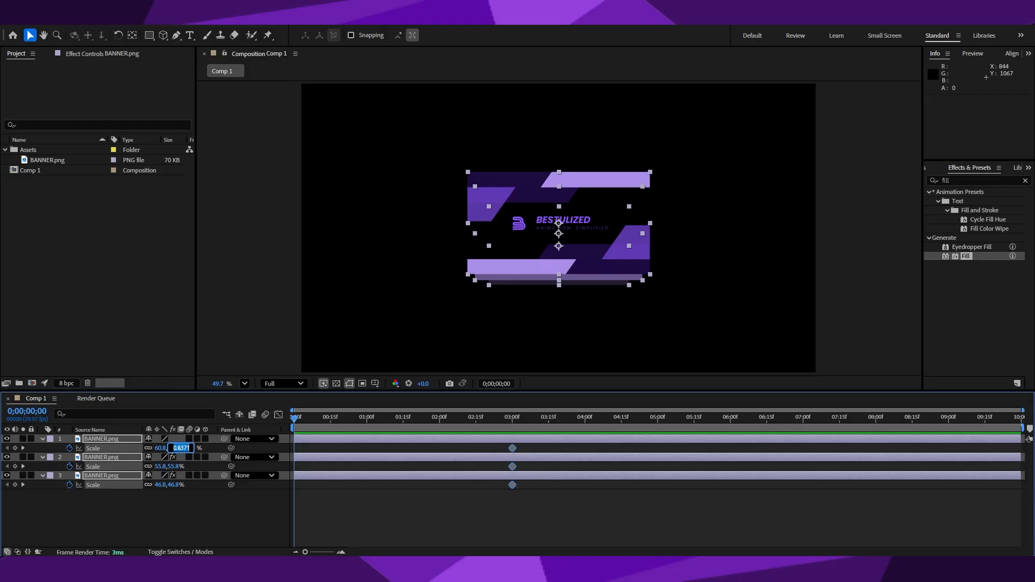
{"action": "type", "text": "0"}
{"action": "key", "text": "Return"}
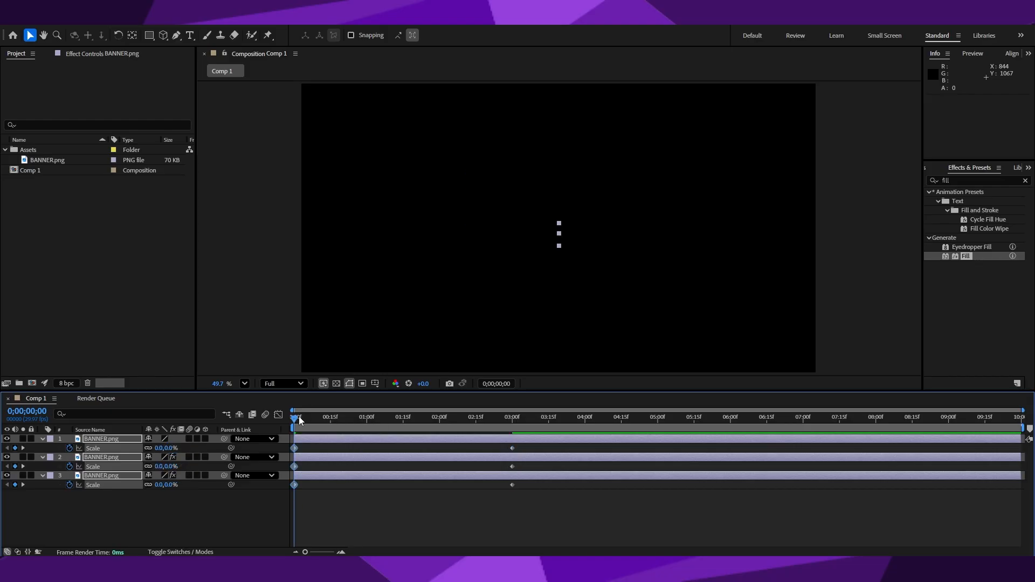
{"action": "mouse_move", "coordinate": [294, 418]}
{"action": "left_mouse_down"}
{"action": "mouse_move", "coordinate": [496, 425]}
{"action": "mouse_move", "coordinate": [298, 430]}
{"action": "left_mouse_up"}
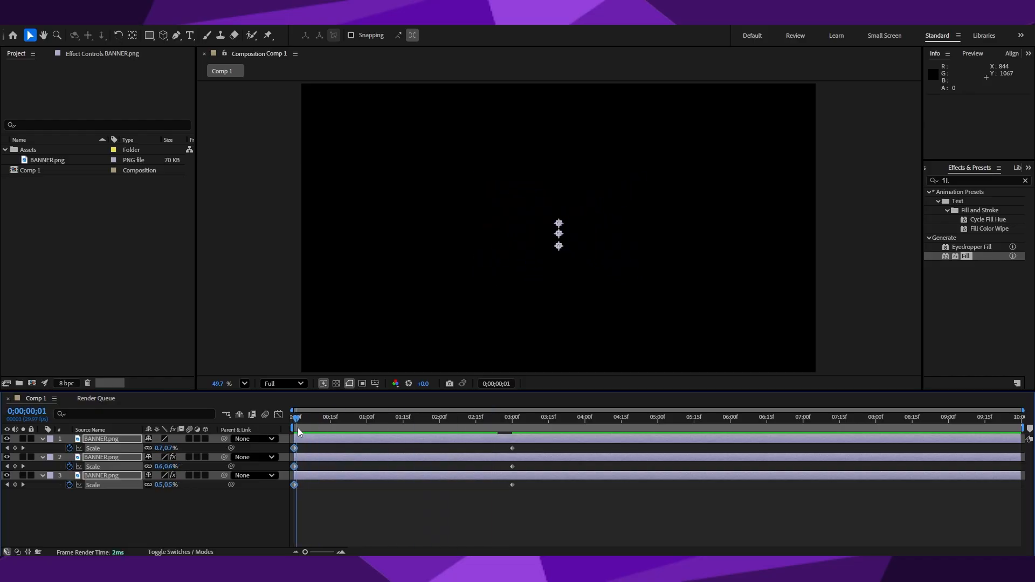
{"action": "left_click", "coordinate": [421, 526]}
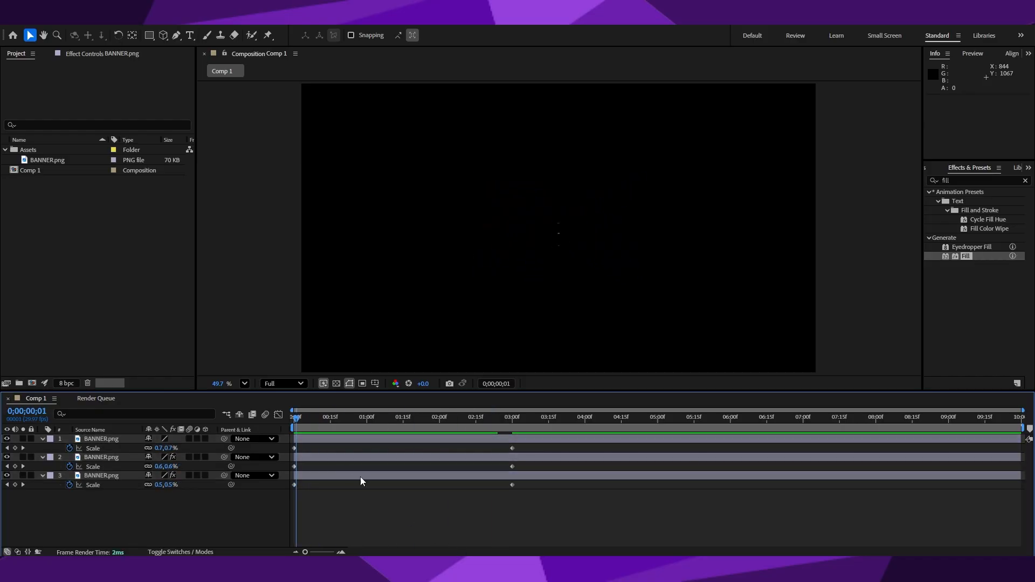
{"action": "key", "text": "space"}
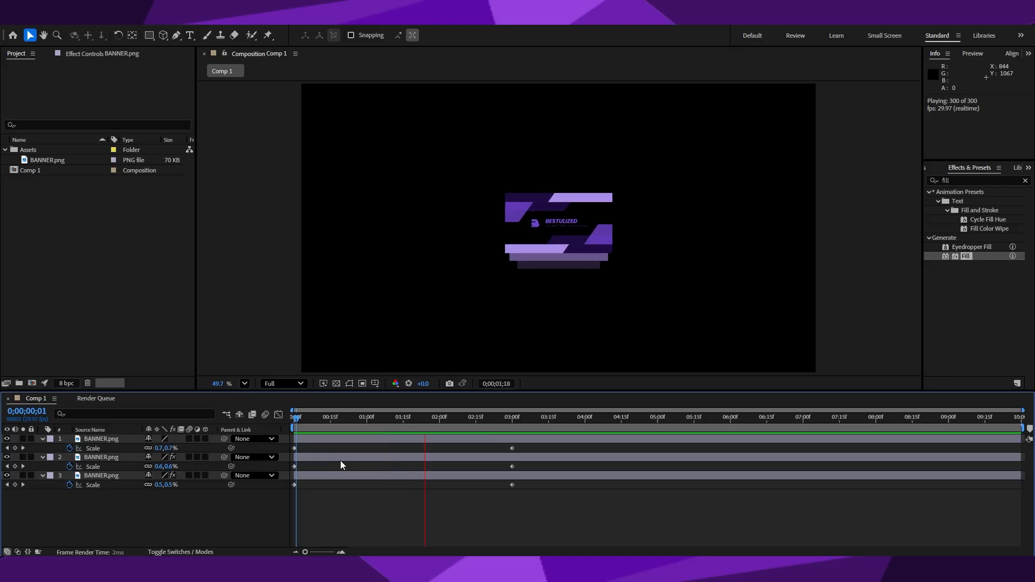
{"action": "left_click_drag", "start_coordinate": [315, 419], "coordinate": [283, 428]}
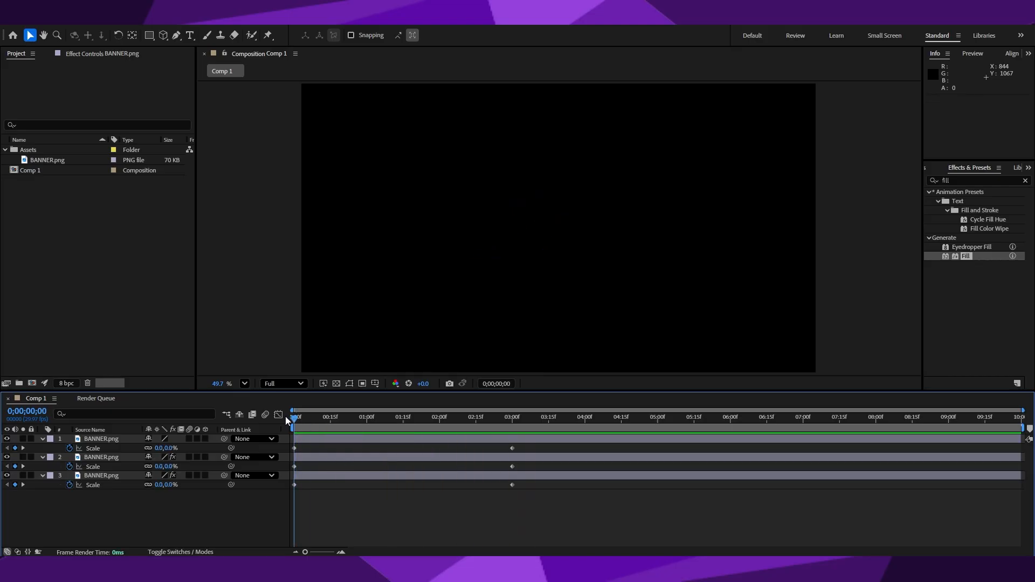
Step: Apply Easy Ease to all the Scale keyframes and show their curves in the Graph Editor
{"action": "left_click_drag", "start_coordinate": [527, 447], "coordinate": [234, 503]}
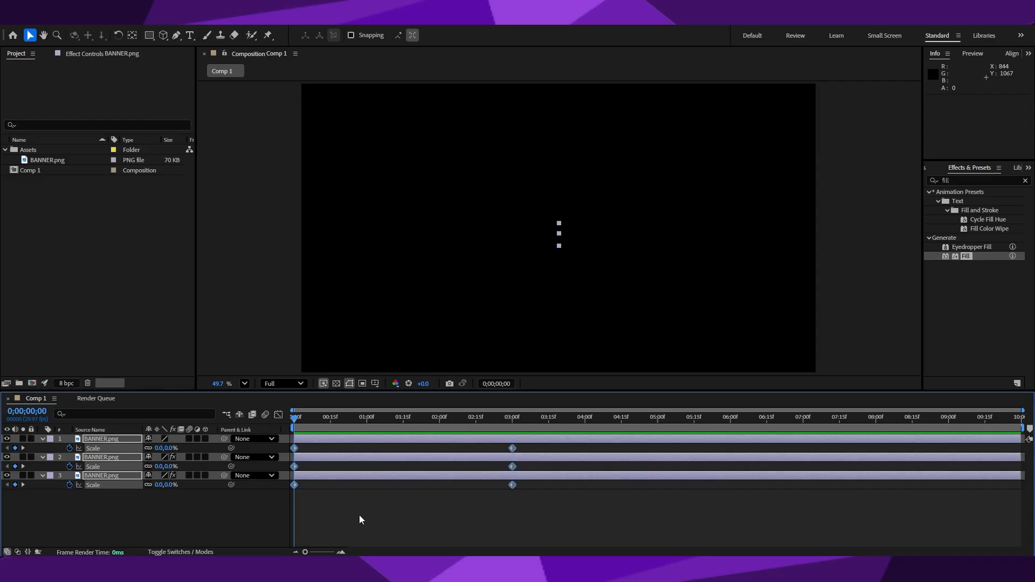
{"action": "key", "text": "F9"}
{"action": "left_click", "coordinate": [279, 415]}
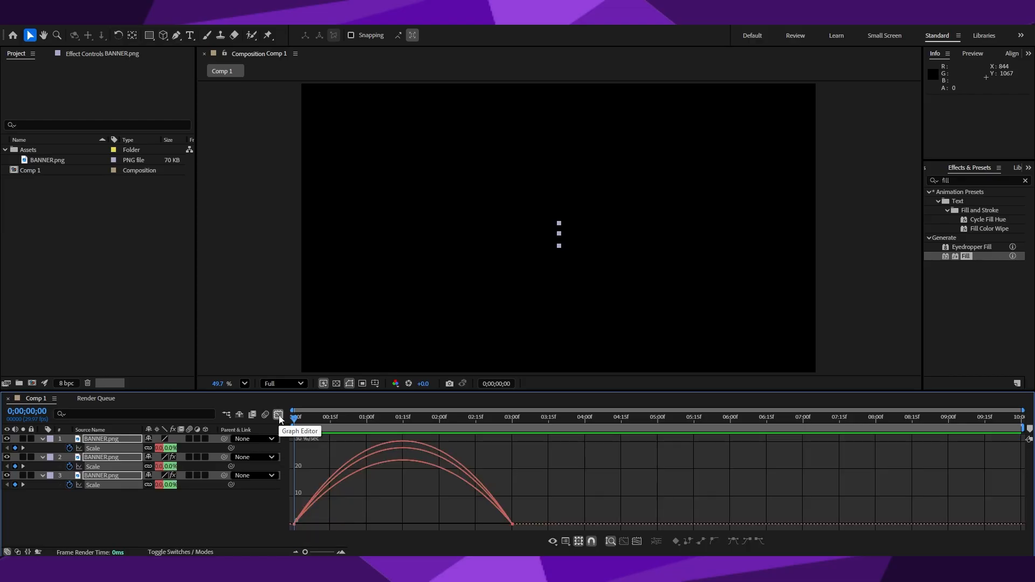
Step: Extend the outgoing ease handles of the starting Scale keyframes to about 0;00;01;15 in the speed graph
{"action": "left_click", "coordinate": [309, 509]}
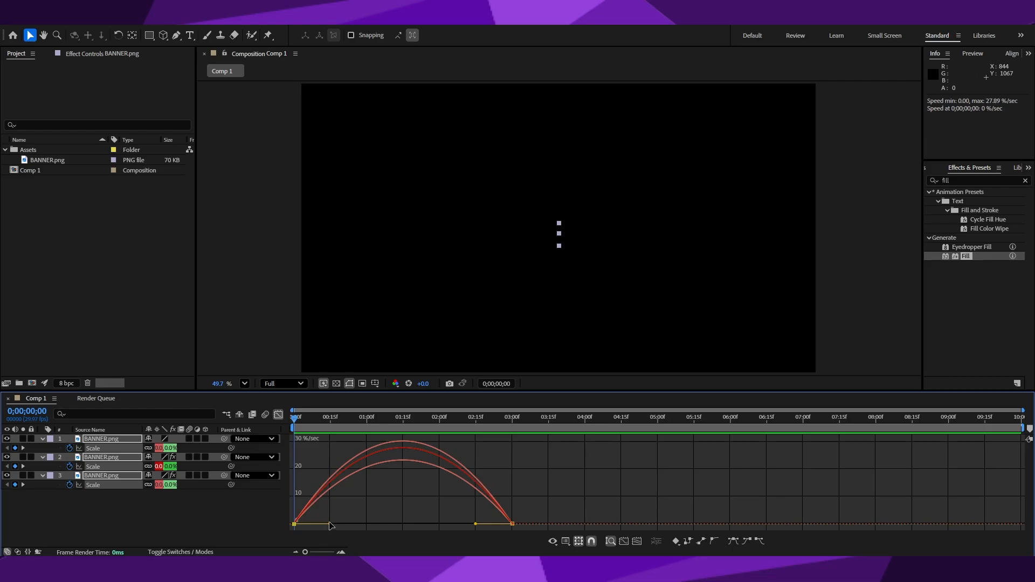
{"action": "left_click_drag", "start_coordinate": [325, 505], "coordinate": [281, 528]}
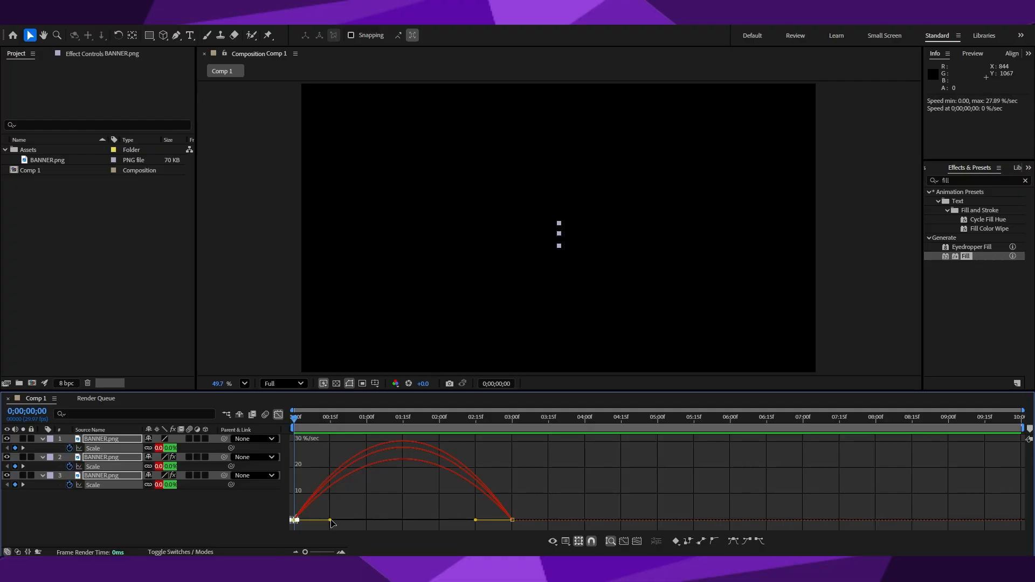
{"action": "left_click_drag", "start_coordinate": [331, 521], "coordinate": [421, 523]}
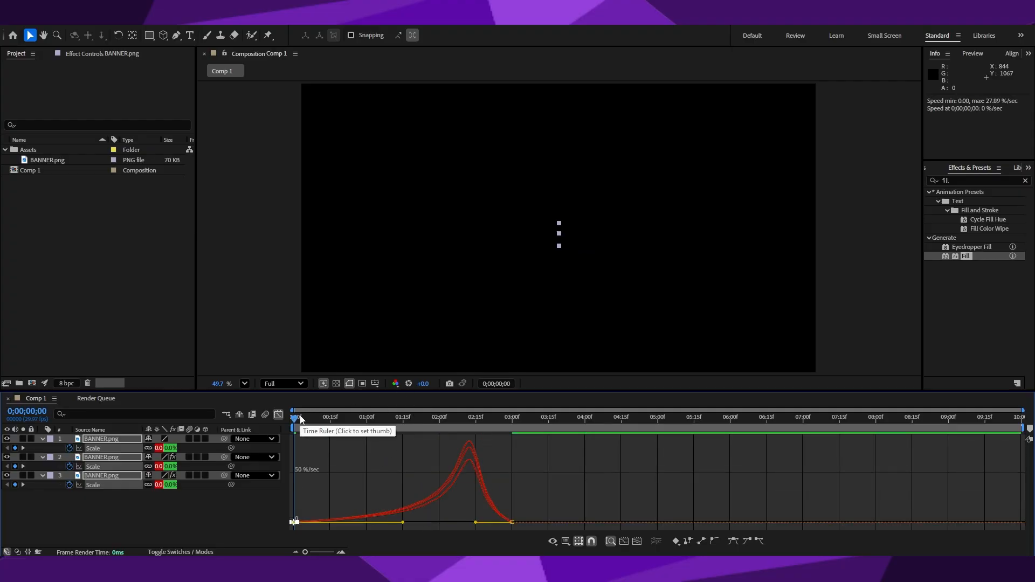
Step: Bring the three ending Scale keyframes in to 0;00;02;00, return to the layer timeline and preview the eased scale-up
{"action": "key", "text": "space"}
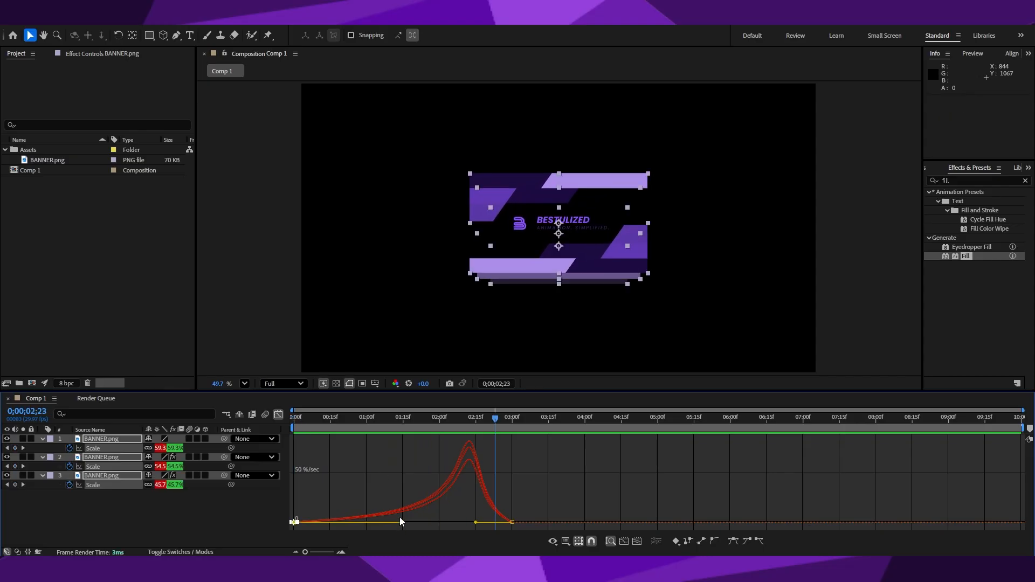
{"action": "left_click_drag", "start_coordinate": [439, 418], "coordinate": [289, 418]}
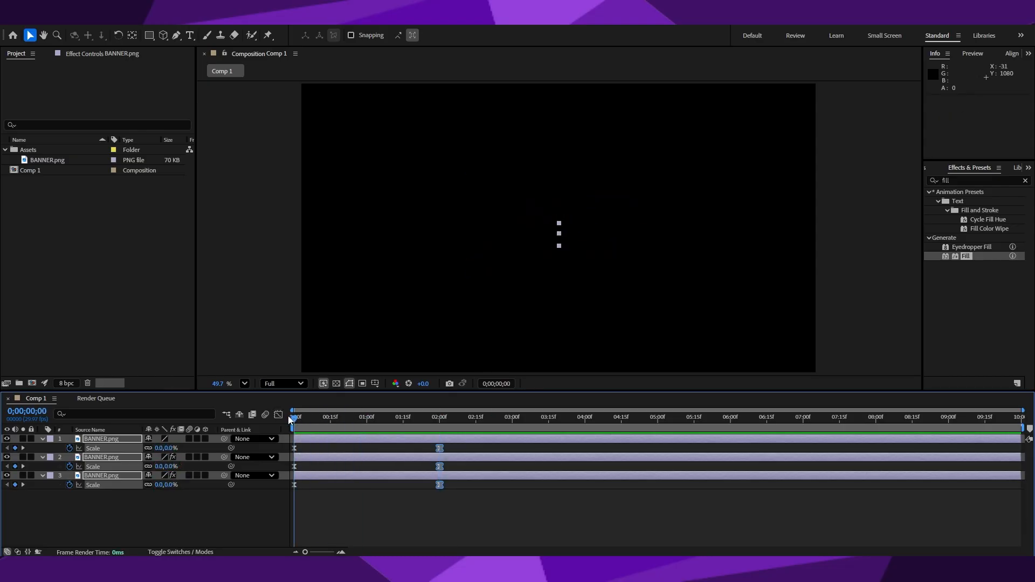
{"action": "key", "text": "space"}
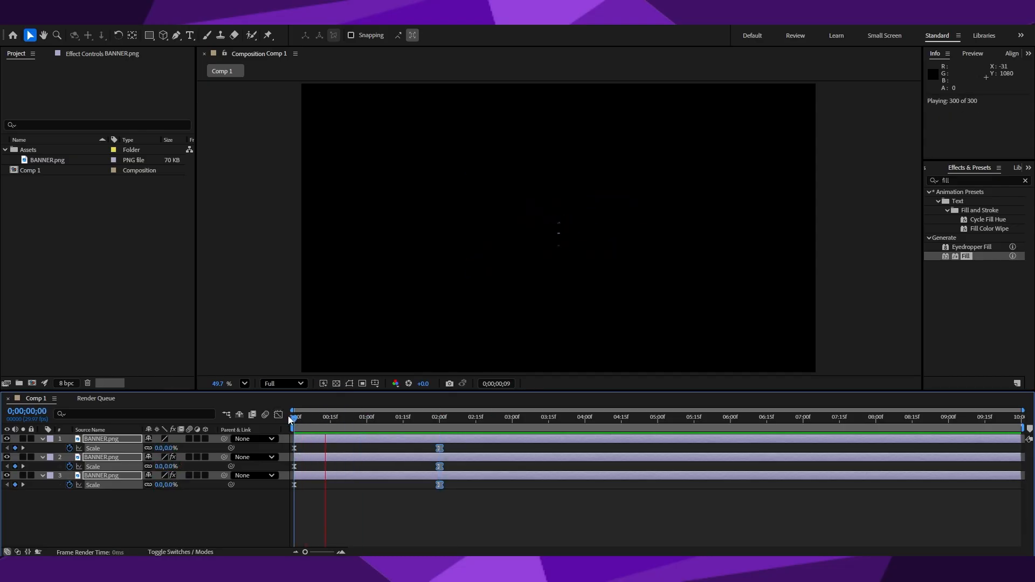
{"action": "key", "text": "space"}
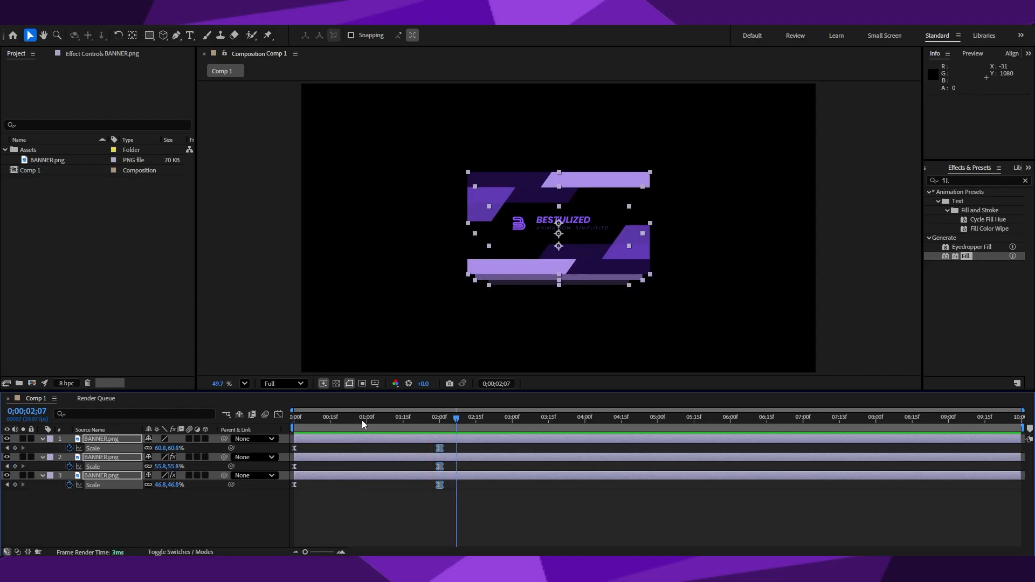
{"action": "left_click_drag", "start_coordinate": [361, 419], "coordinate": [291, 420]}
{"action": "left_click", "coordinate": [342, 536]}
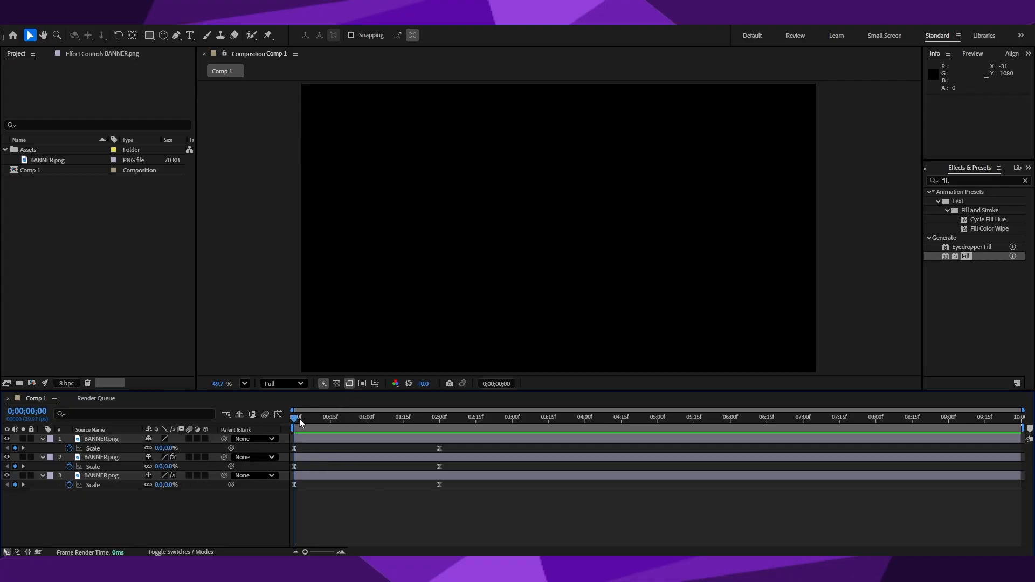
{"action": "left_click_drag", "start_coordinate": [296, 419], "coordinate": [357, 432]}
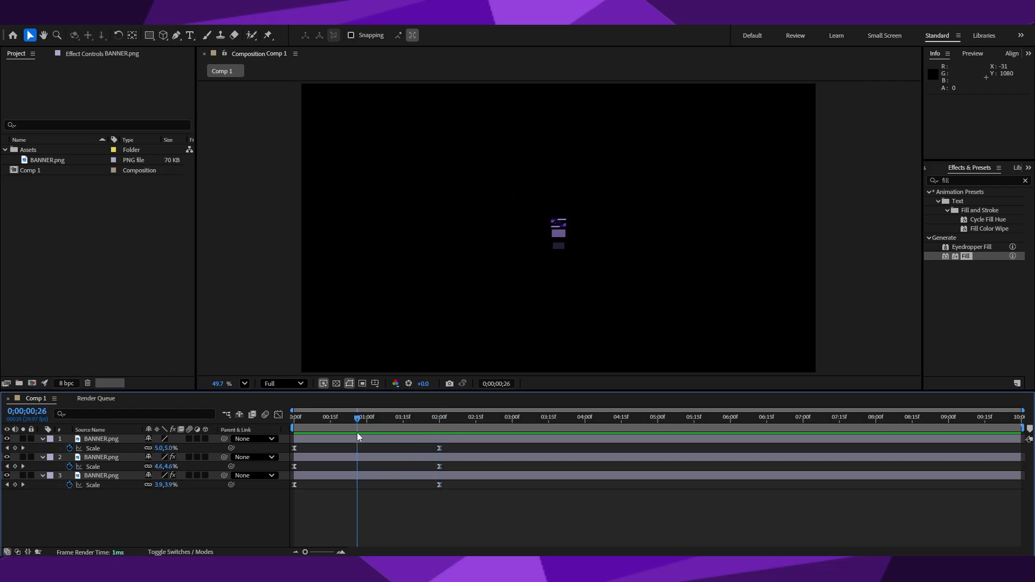
{"action": "key", "text": "space"}
{"action": "key", "text": "space"}
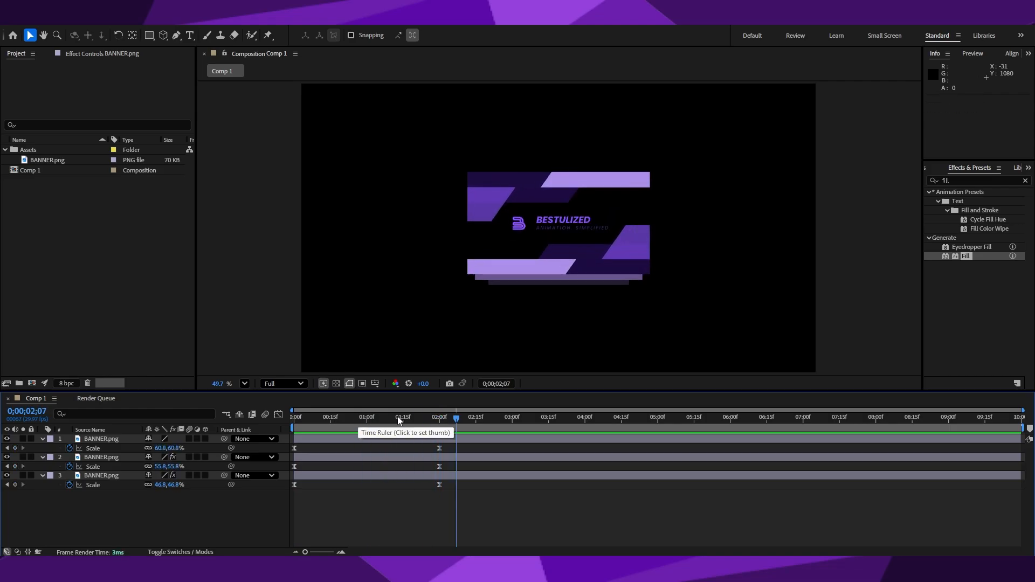
Step: Set the current time to 0;00;02;00 and collapse the Scale properties of all three banner layers
{"action": "left_click_drag", "start_coordinate": [397, 416], "coordinate": [439, 419]}
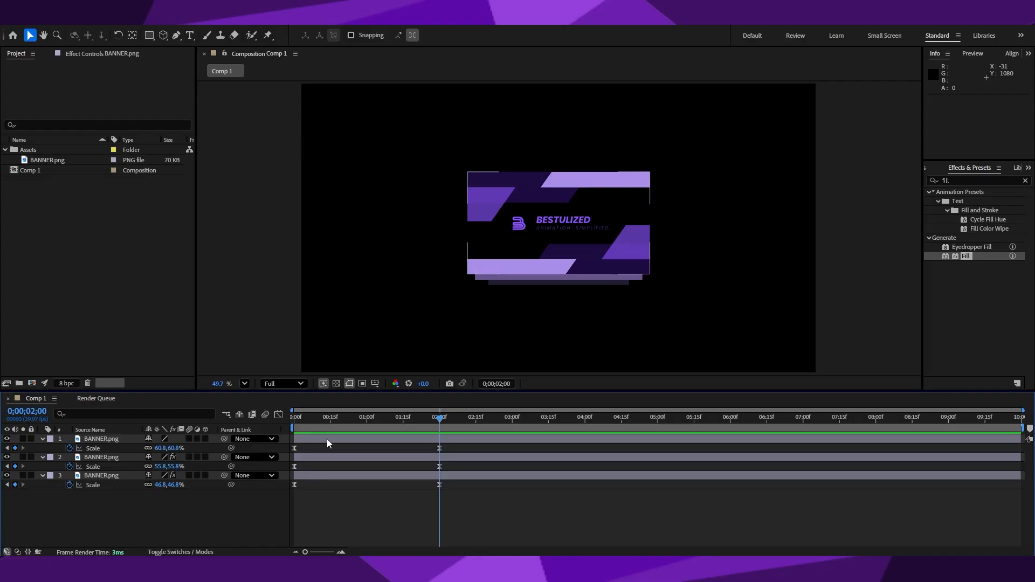
{"action": "left_click_drag", "start_coordinate": [299, 418], "coordinate": [439, 433]}
{"action": "left_click", "coordinate": [327, 536]}
{"action": "key", "text": "s"}
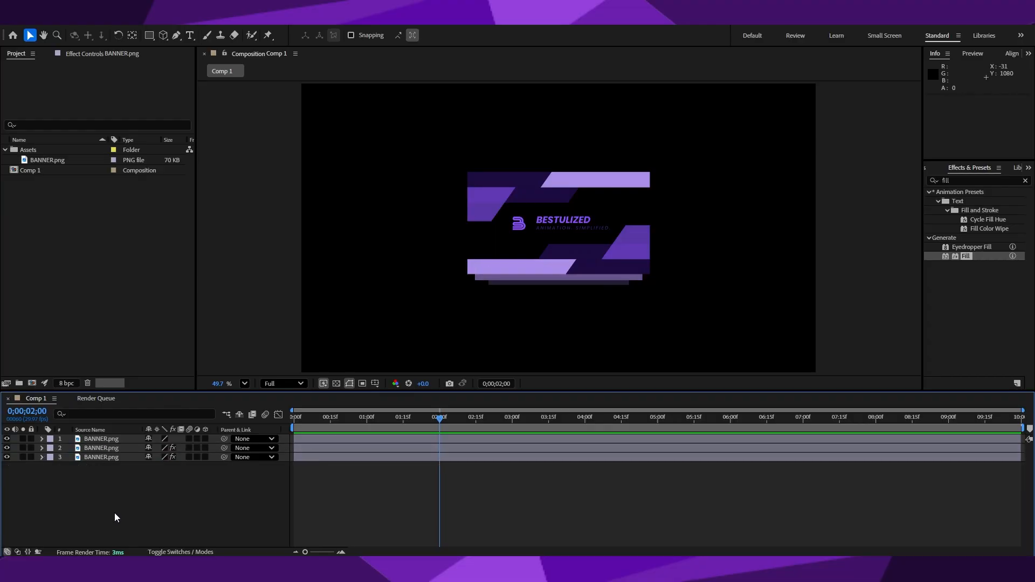
Step: Stagger the layers' start times, delaying the middle banner by about 5 frames and the rearmost to 0;00;00;10
{"action": "left_click", "coordinate": [325, 447]}
{"action": "left_click", "coordinate": [98, 439]}
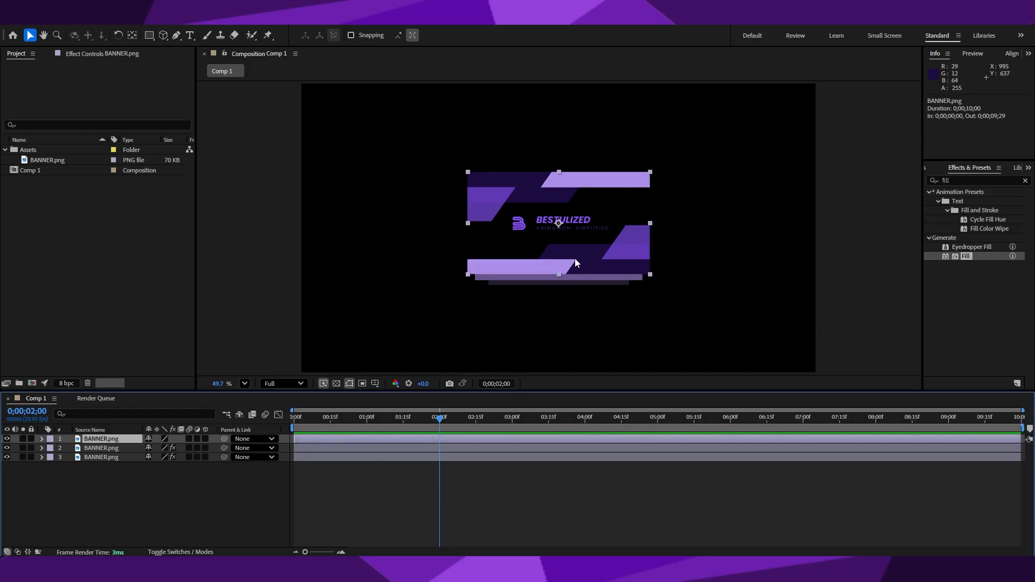
{"action": "left_click", "coordinate": [335, 451]}
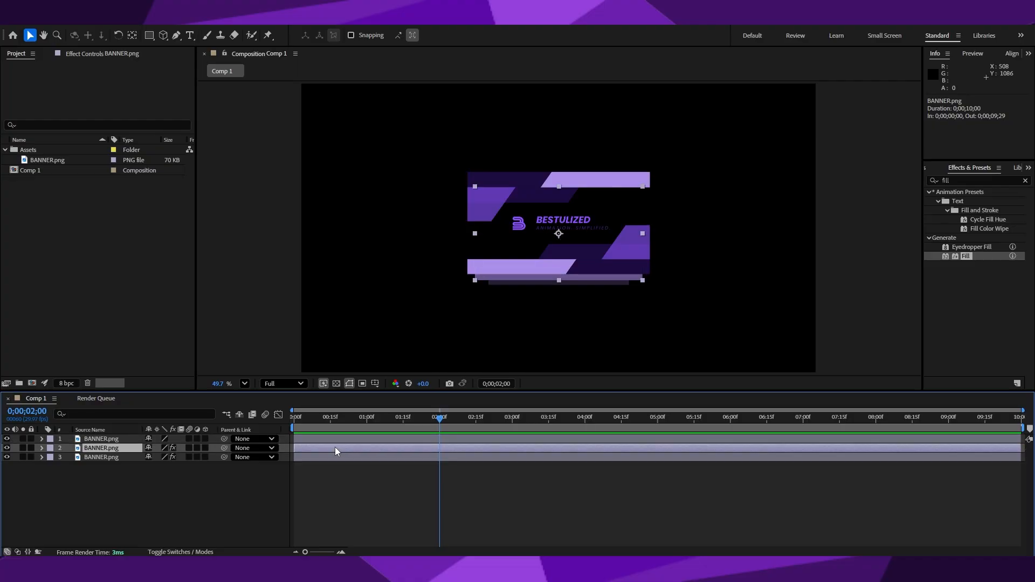
{"action": "left_click_drag", "start_coordinate": [334, 447], "coordinate": [362, 458]}
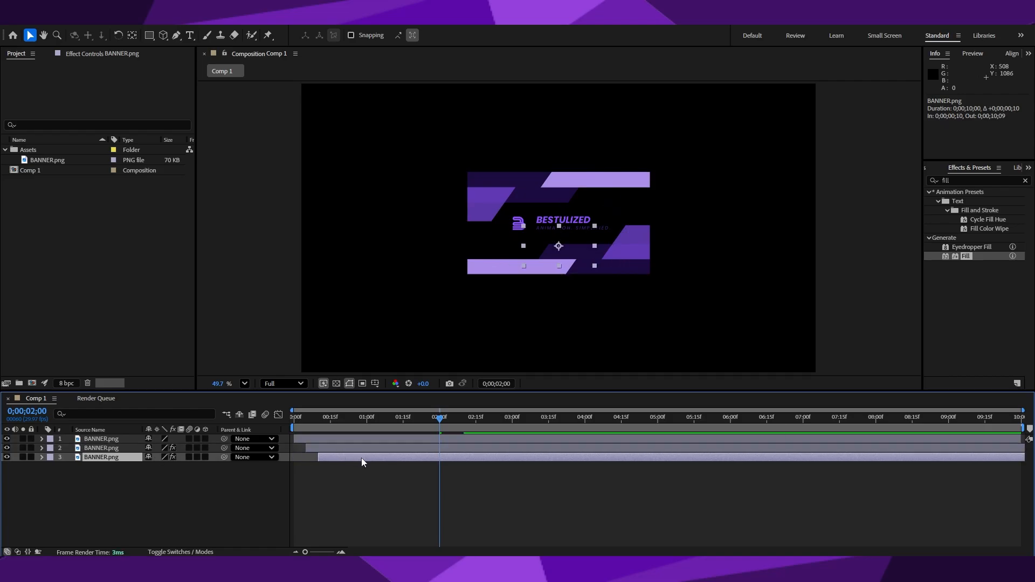
Step: Play the staggered card animation from the beginning of the composition to check the layer timing
{"action": "key", "text": "Home"}
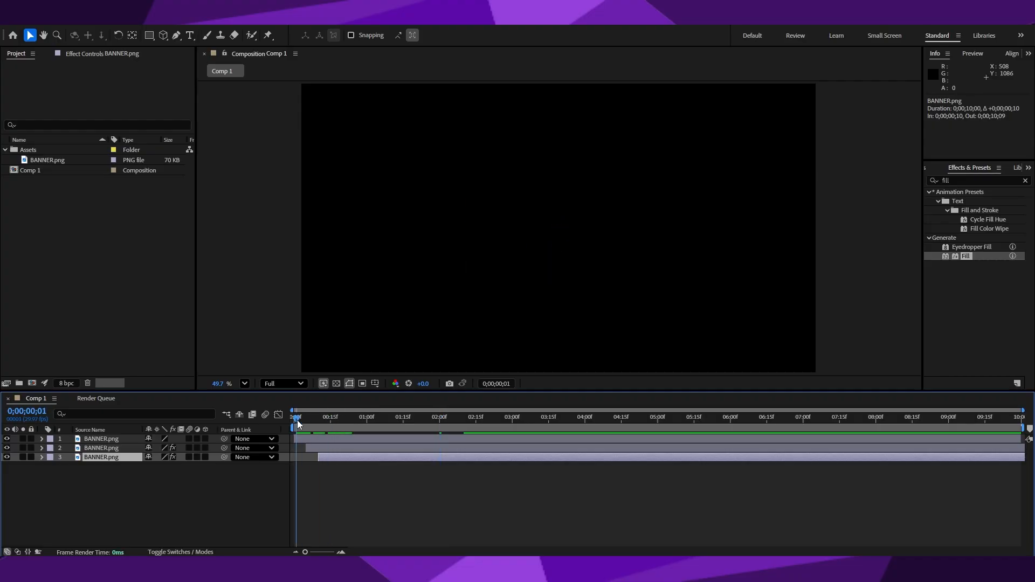
{"action": "key", "text": "space"}
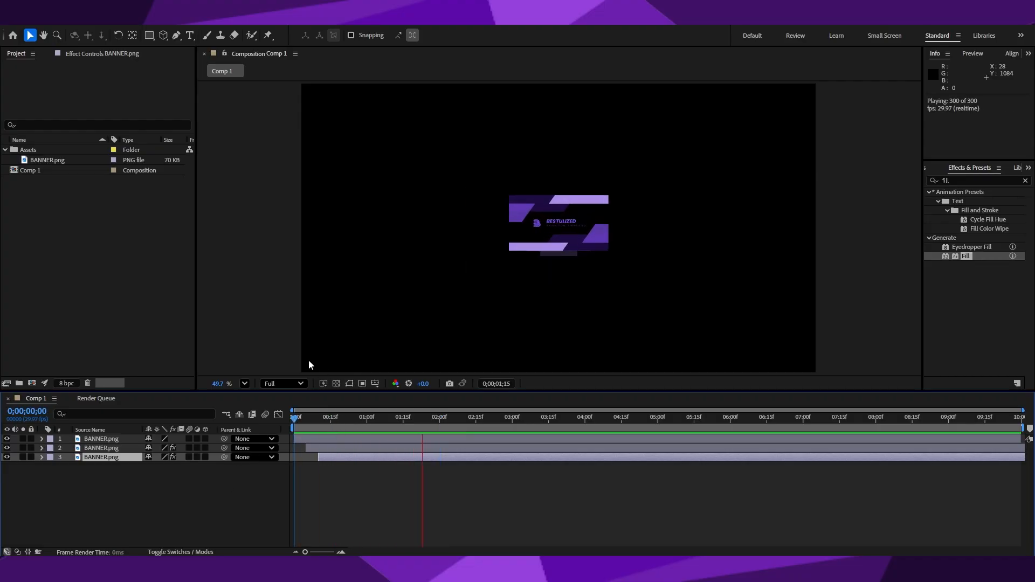
{"action": "key", "text": "space"}
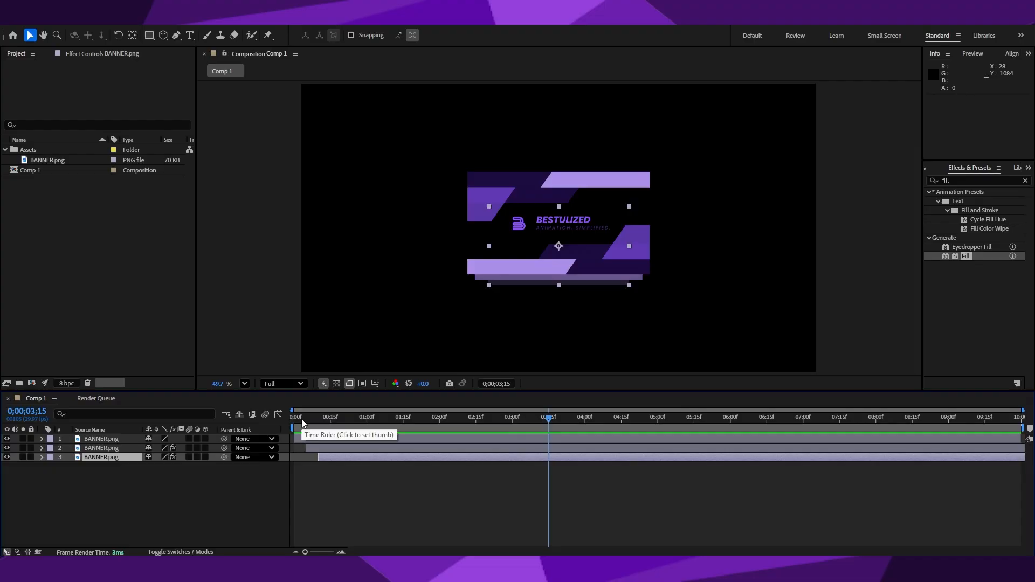
{"action": "key", "text": "Home"}
{"action": "key", "text": "space"}
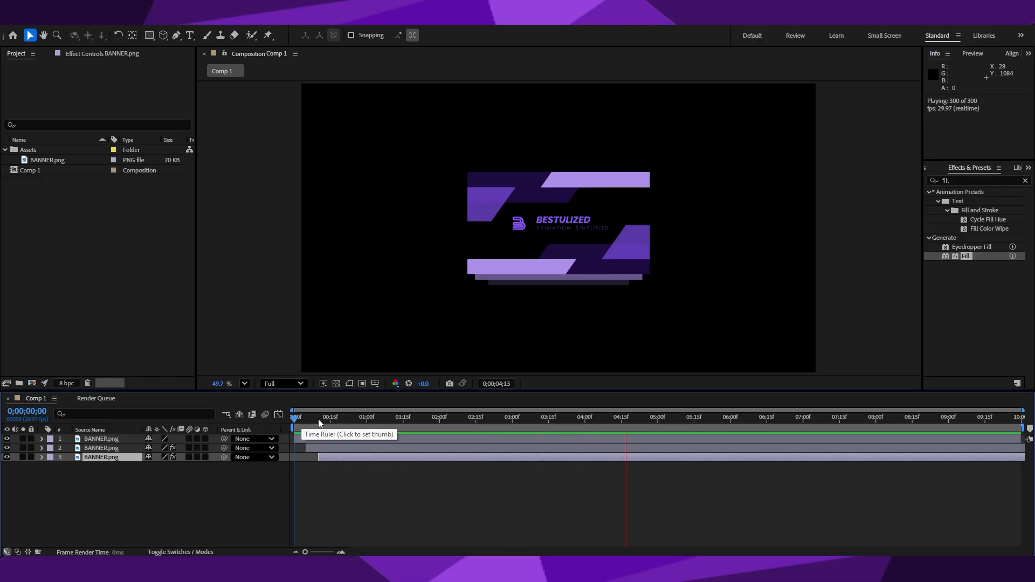
{"action": "key", "text": "space"}
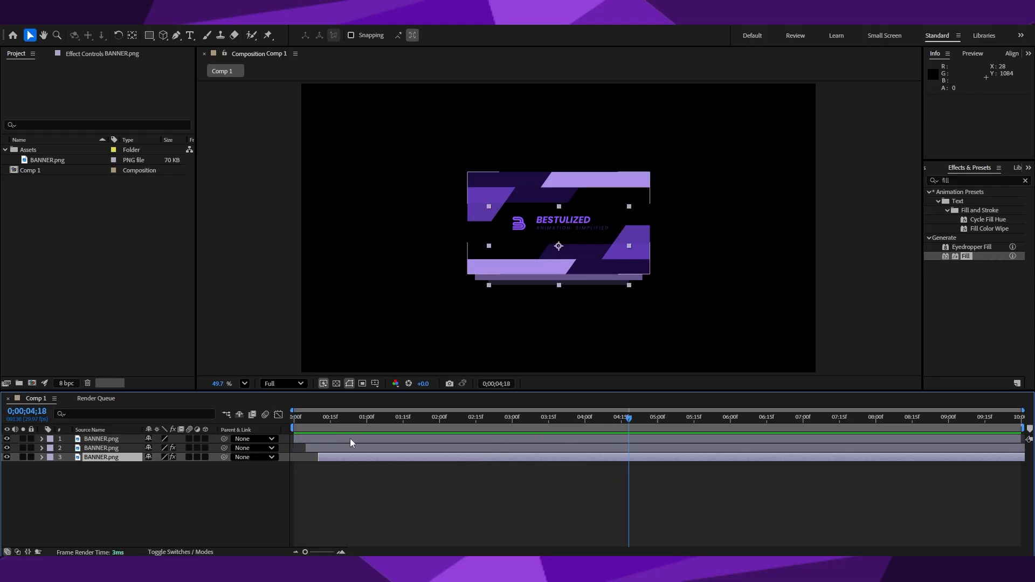
Step: Reveal the Scale properties of all three banner layers, select all their keyframes and show their speed curves in the Graph Editor
{"action": "key", "text": "ctrl+a"}
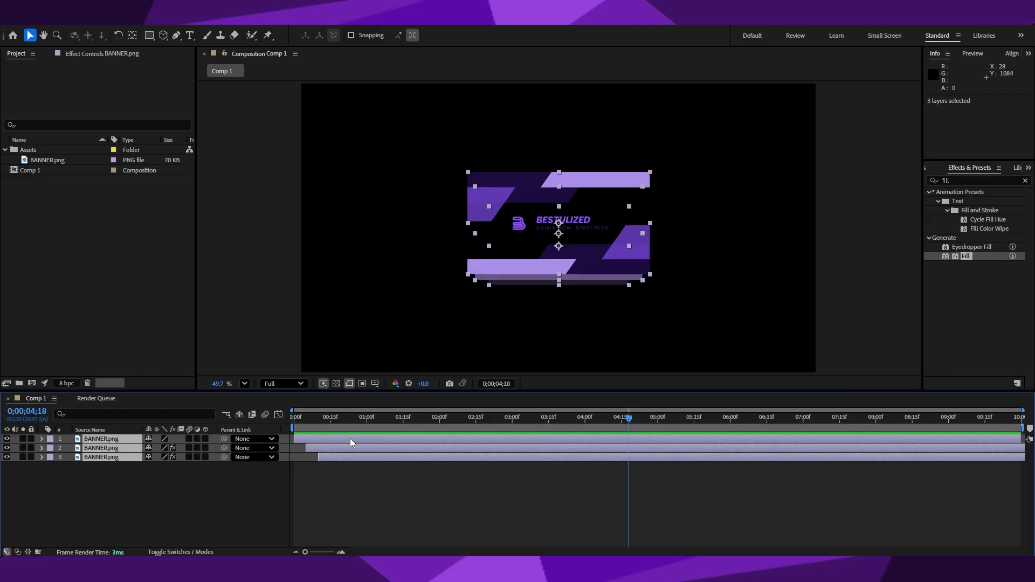
{"action": "key", "text": "s"}
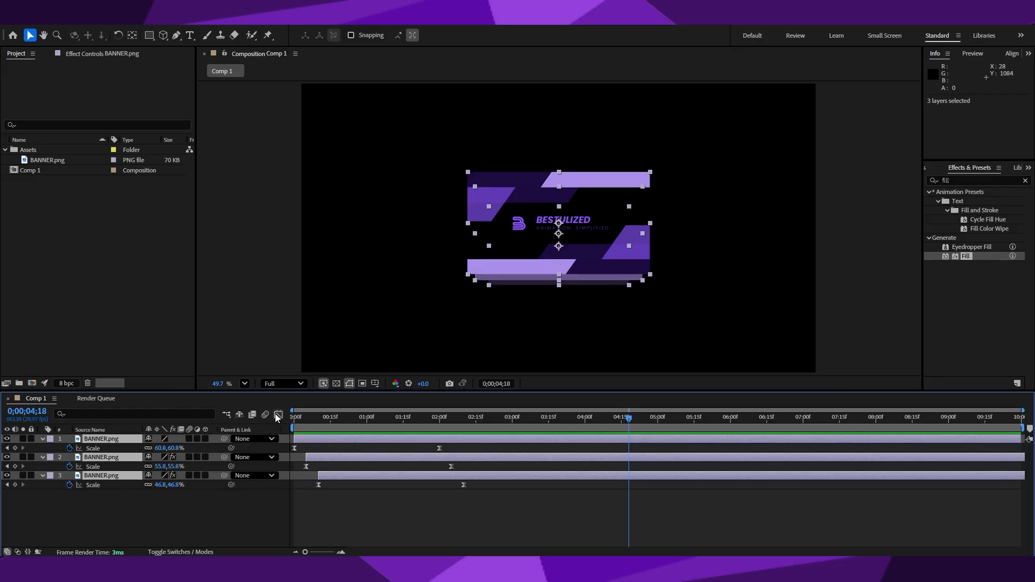
{"action": "left_click_drag", "start_coordinate": [493, 446], "coordinate": [287, 509]}
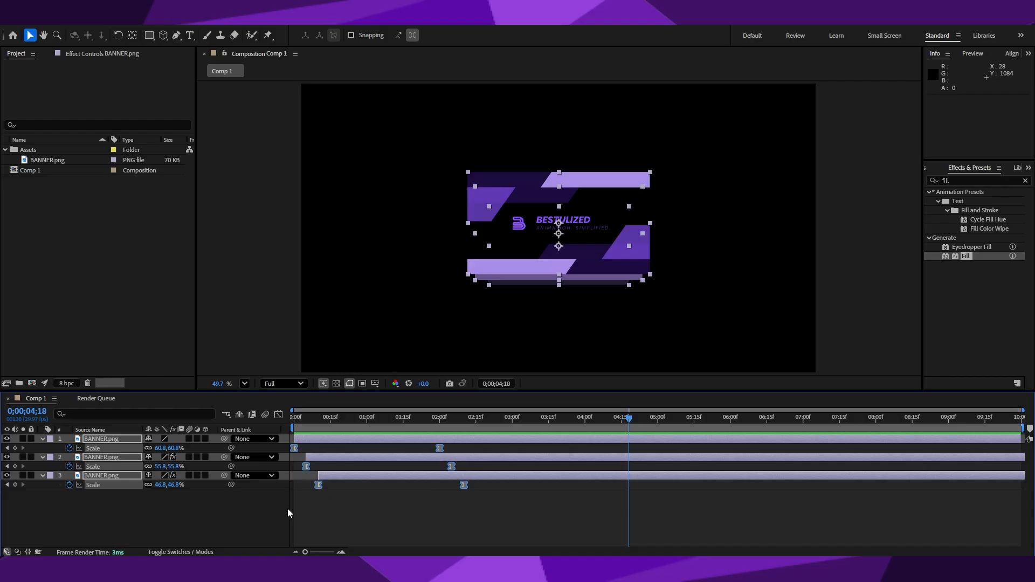
{"action": "left_click", "coordinate": [279, 414]}
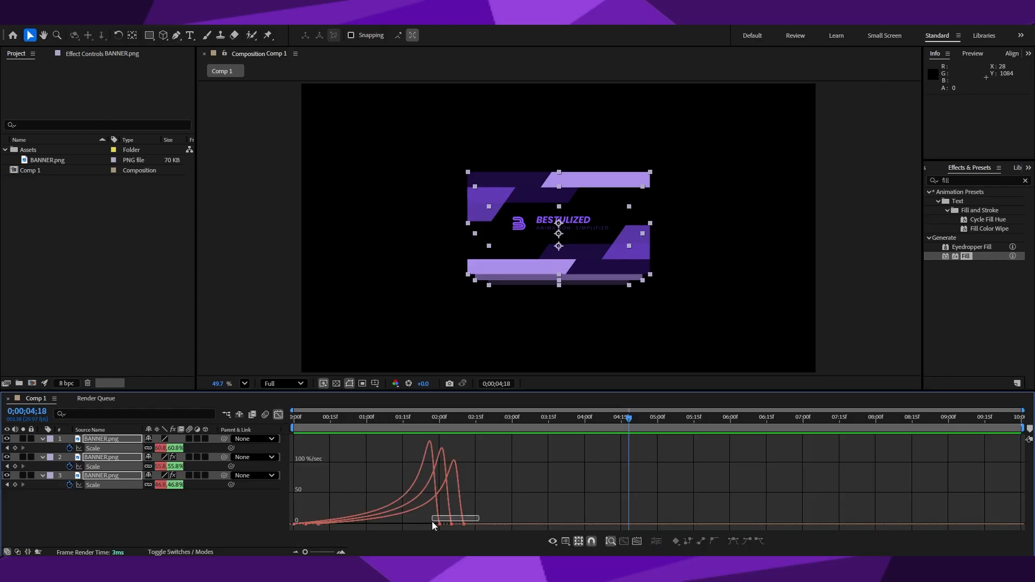
Step: Reshape the three Scale speed curves to peak near their starting keyframes with a long ease-out, and return to the layer timeline
{"action": "left_click_drag", "start_coordinate": [432, 521], "coordinate": [380, 525]}
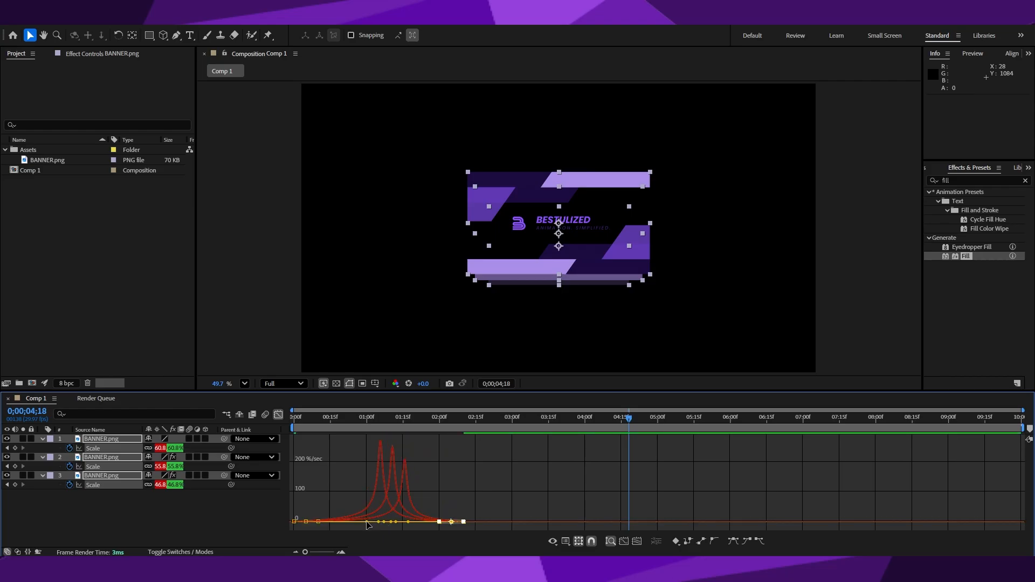
{"action": "left_click_drag", "start_coordinate": [325, 504], "coordinate": [290, 529]}
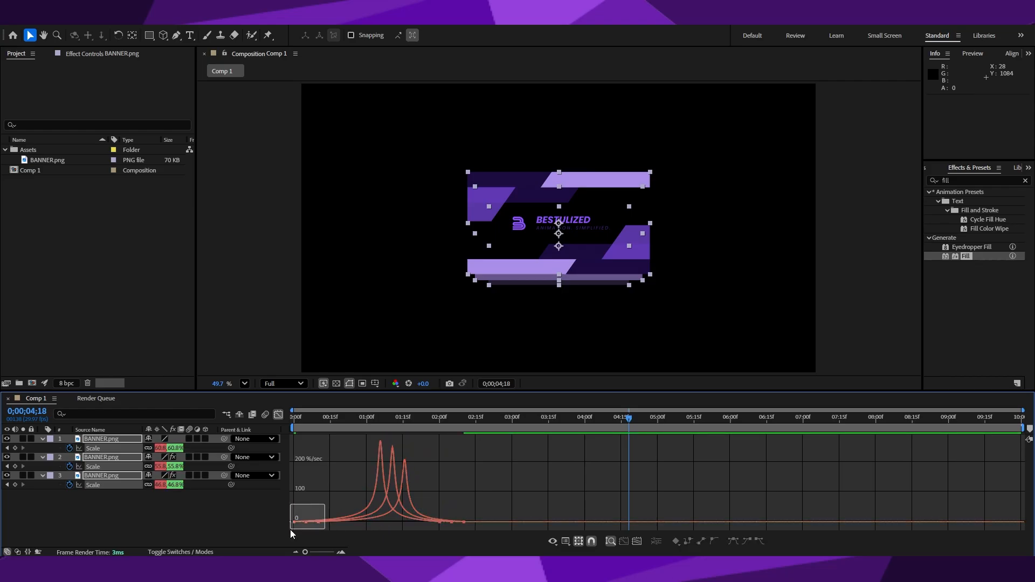
{"action": "left_click_drag", "start_coordinate": [367, 521], "coordinate": [321, 519]}
{"action": "left_click_drag", "start_coordinate": [536, 493], "coordinate": [345, 515]}
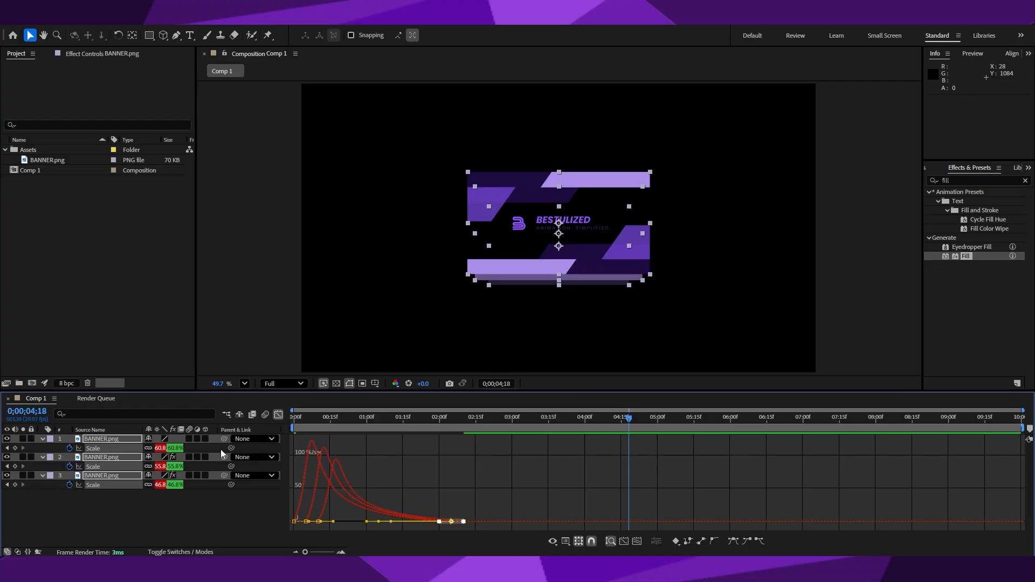
{"action": "left_click", "coordinate": [278, 415]}
Step: Play the card animation from 0;00;00;00 several times to check the fast start and slow settle of the Scale motion
{"action": "left_click_drag", "start_coordinate": [302, 416], "coordinate": [252, 414]}
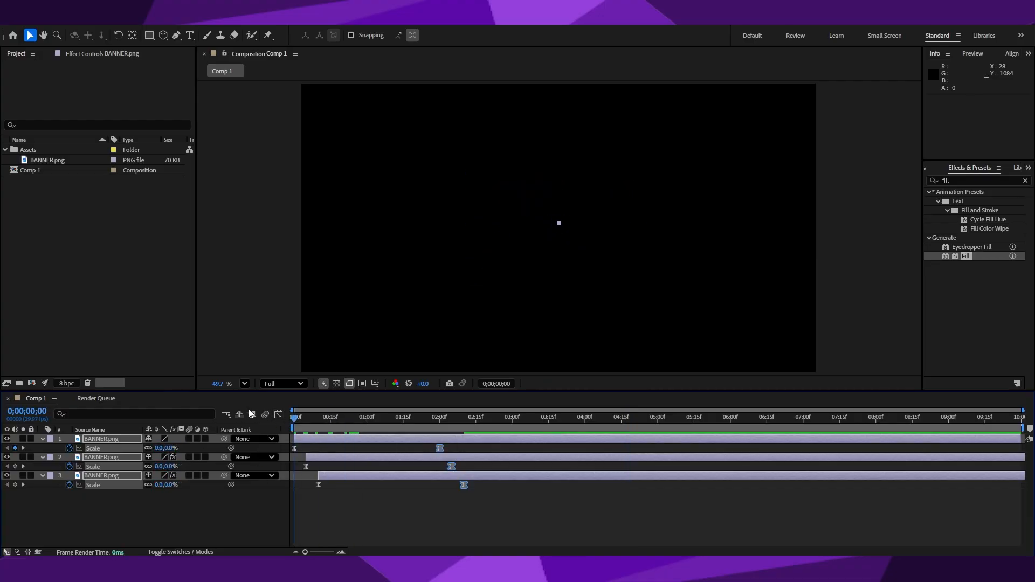
{"action": "key", "text": "space"}
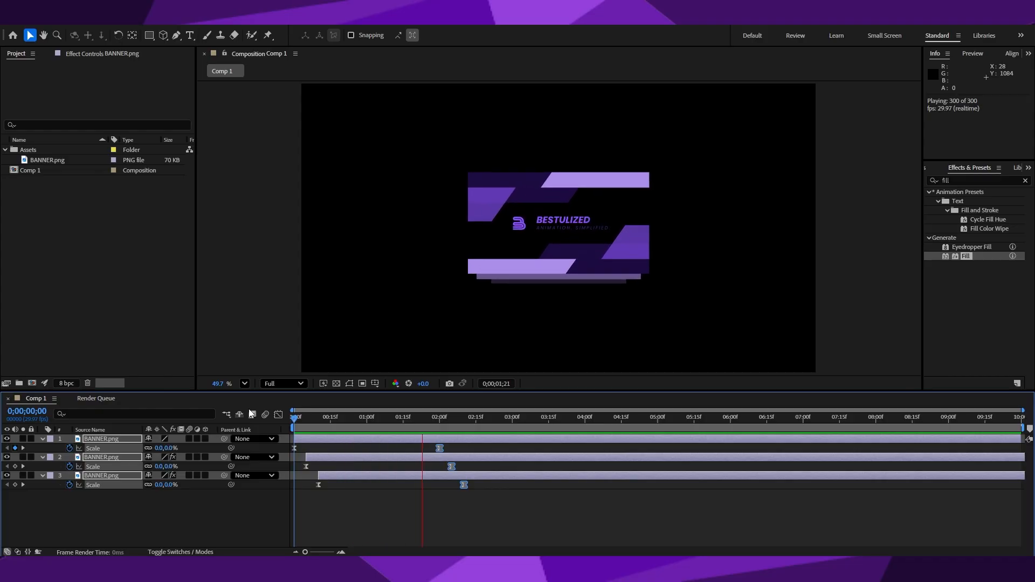
{"action": "key", "text": "space"}
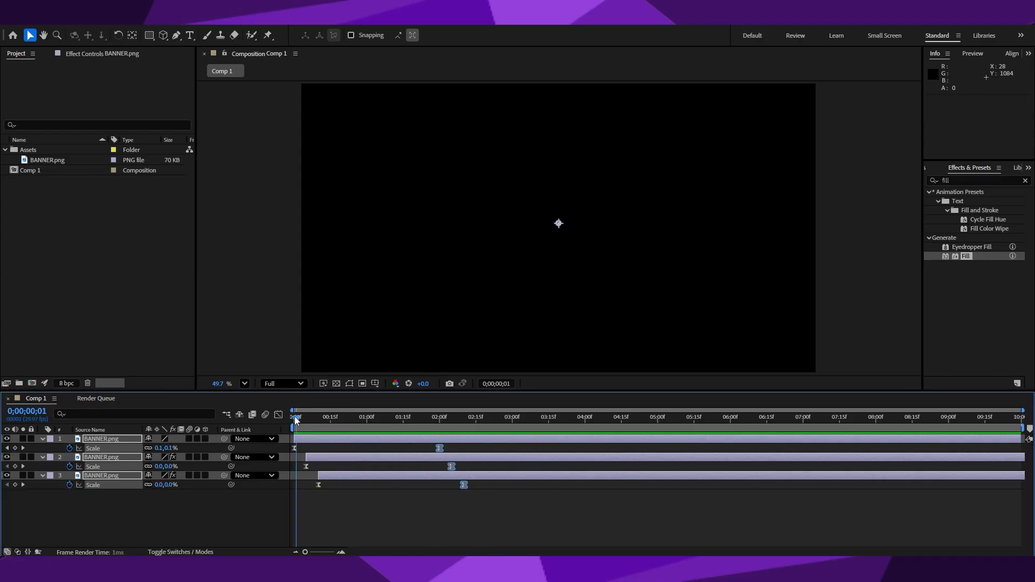
{"action": "key", "text": "space"}
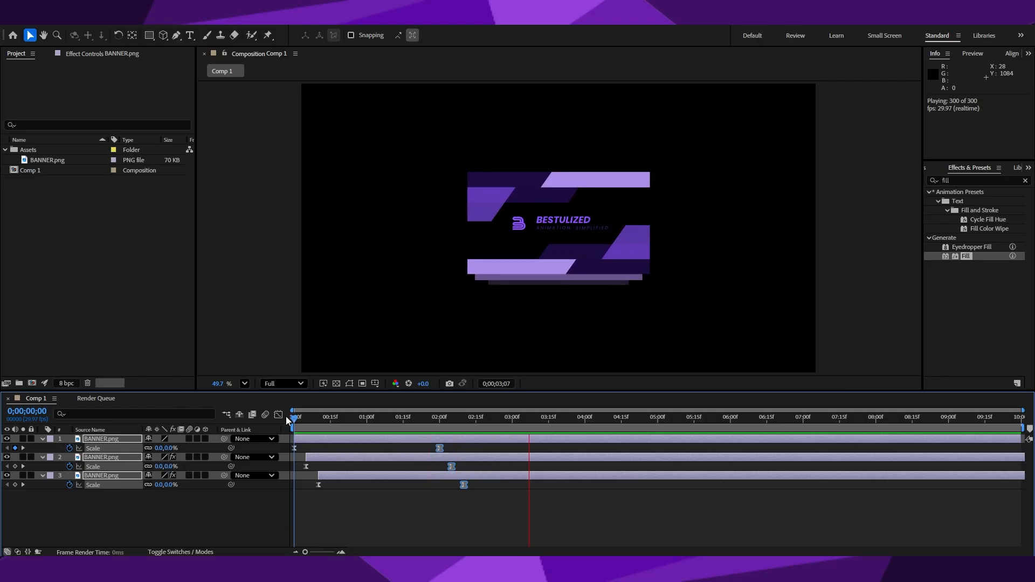
{"action": "key", "text": "space"}
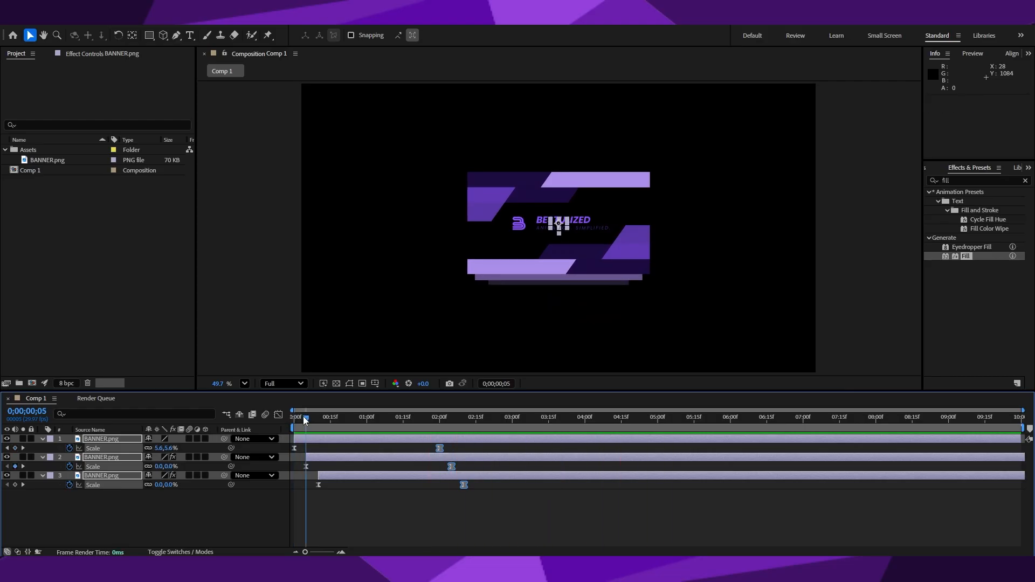
{"action": "key", "text": "space"}
{"action": "key", "text": "space"}
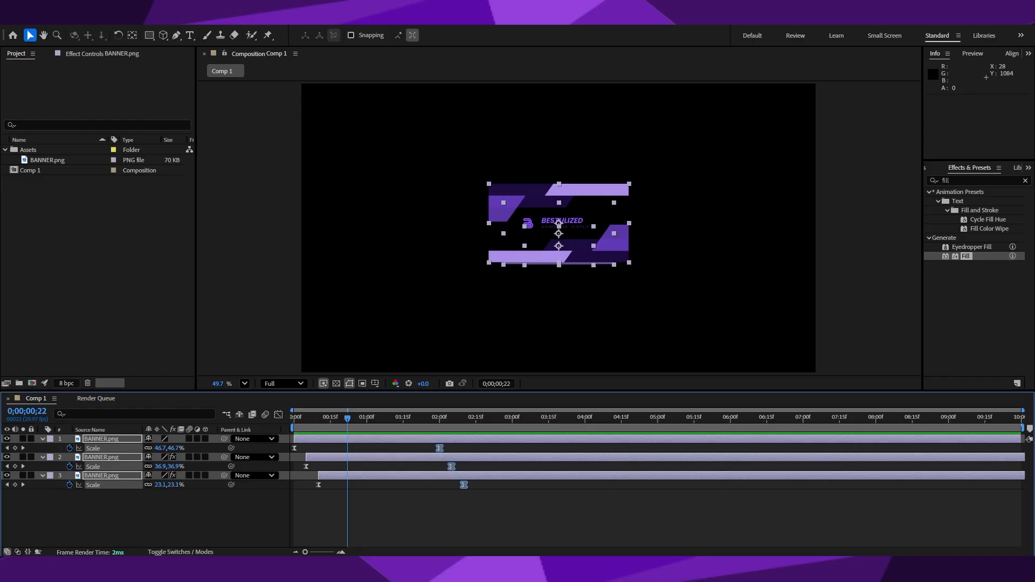
Step: Shorten the work area to a duration of 0;00;03;00, preview the animation within it and deselect all layers
{"action": "left_click_drag", "start_coordinate": [1000, 427], "coordinate": [513, 427]}
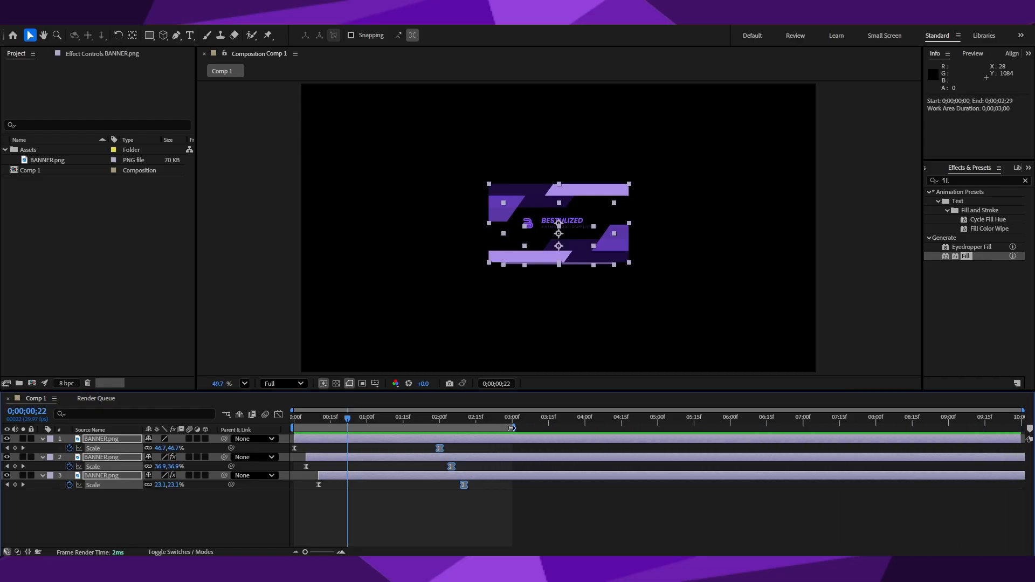
{"action": "key", "text": "space"}
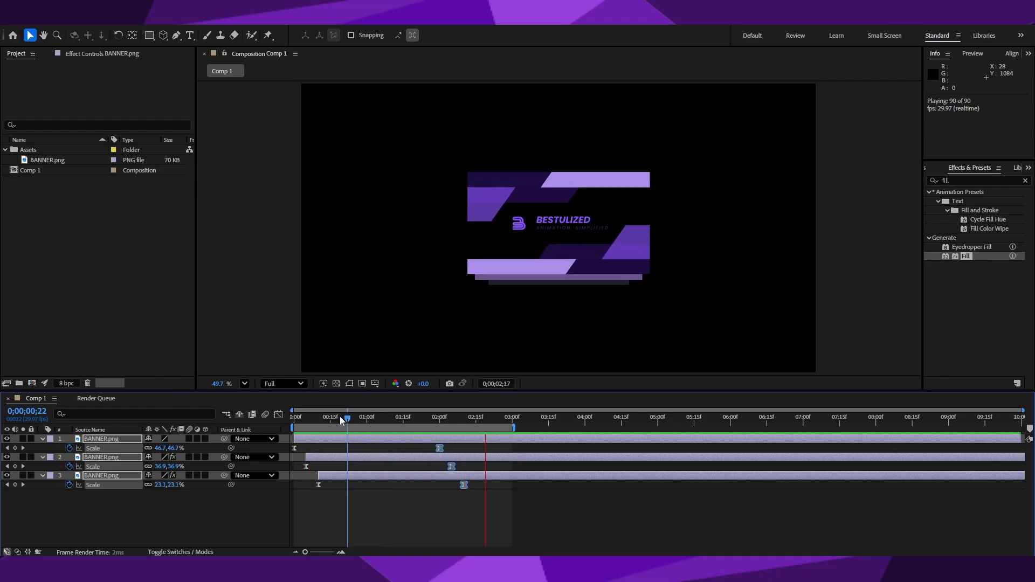
{"action": "key", "text": "space"}
{"action": "key", "text": "space"}
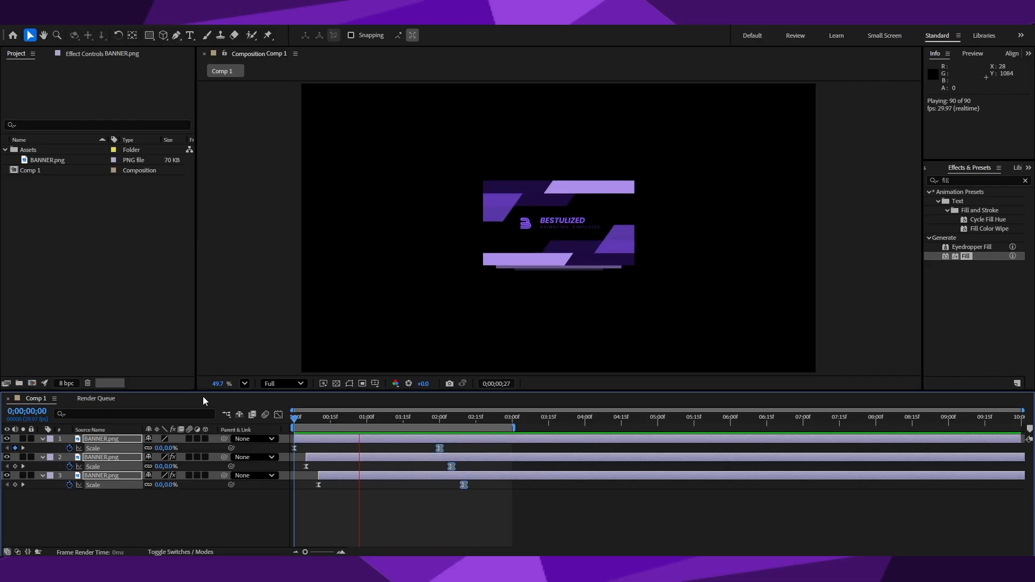
{"action": "key", "text": "space"}
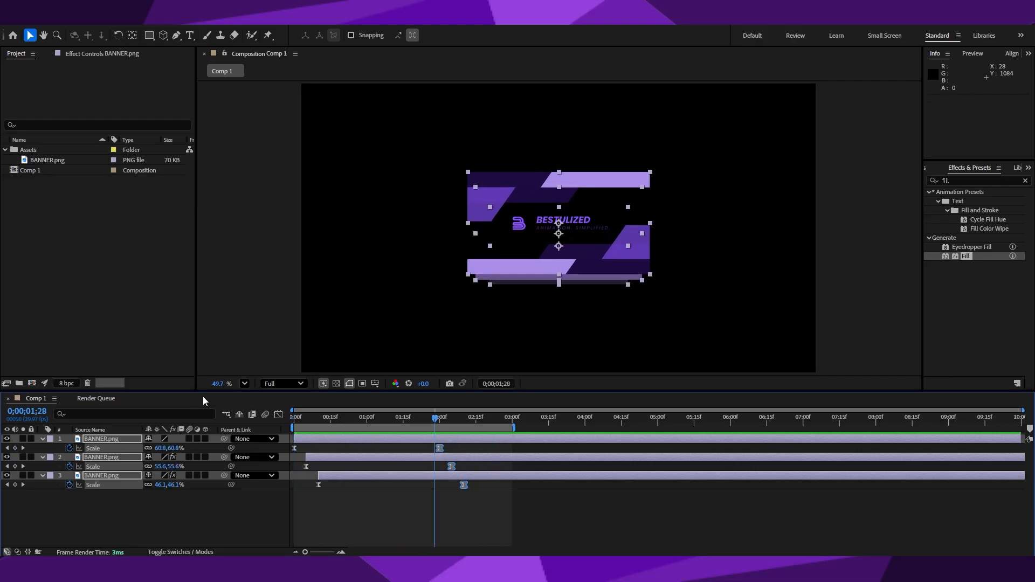
{"action": "left_click", "coordinate": [254, 299]}
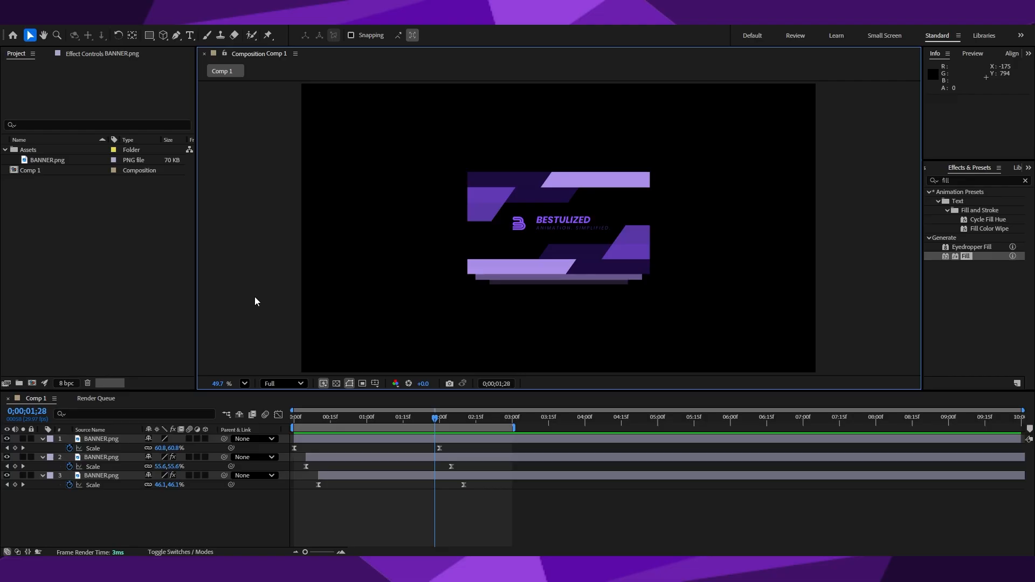